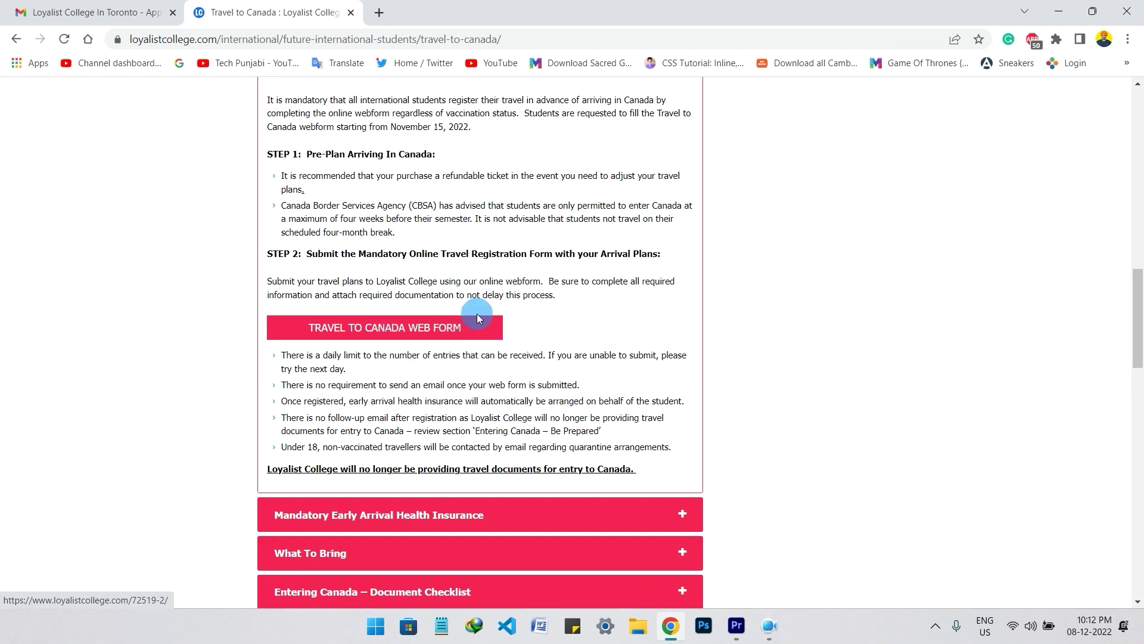
- Read the STEP 2 arrival instructions and open the Travel to Canada web form in a new tab
drag(1141, 325, 1141, 310)
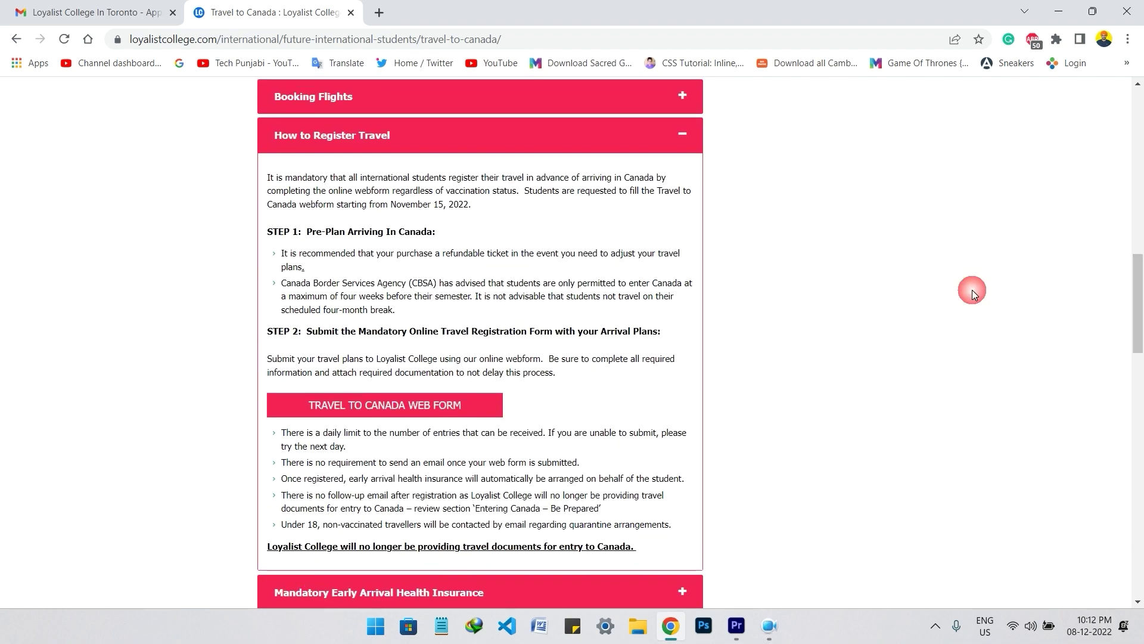
drag(403, 283, 434, 282)
click(292, 289)
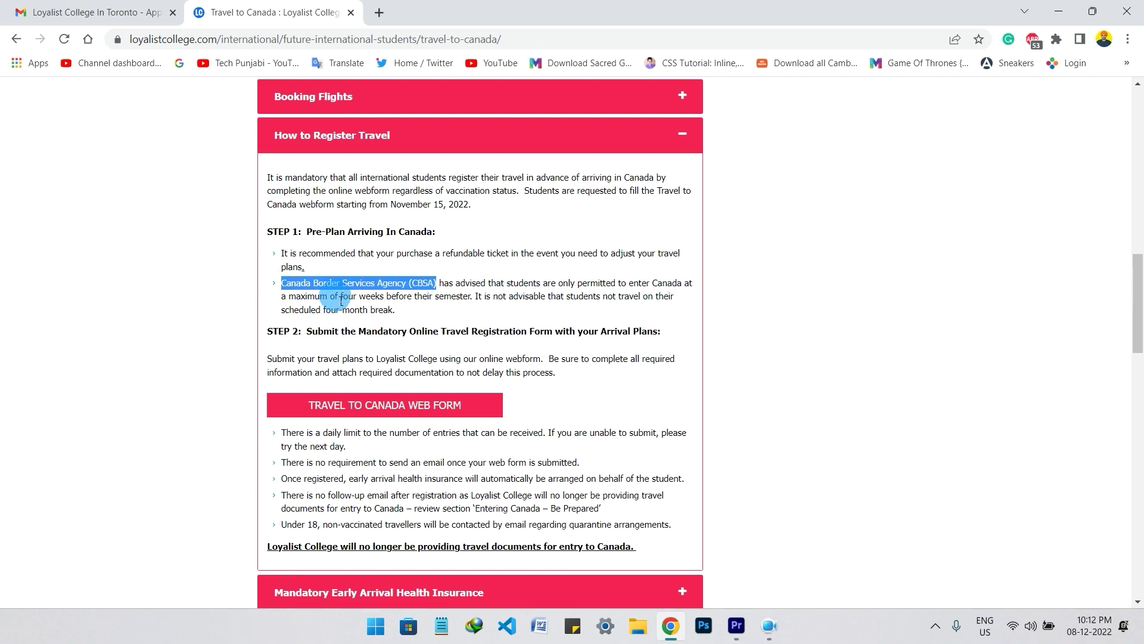
drag(336, 298, 385, 298)
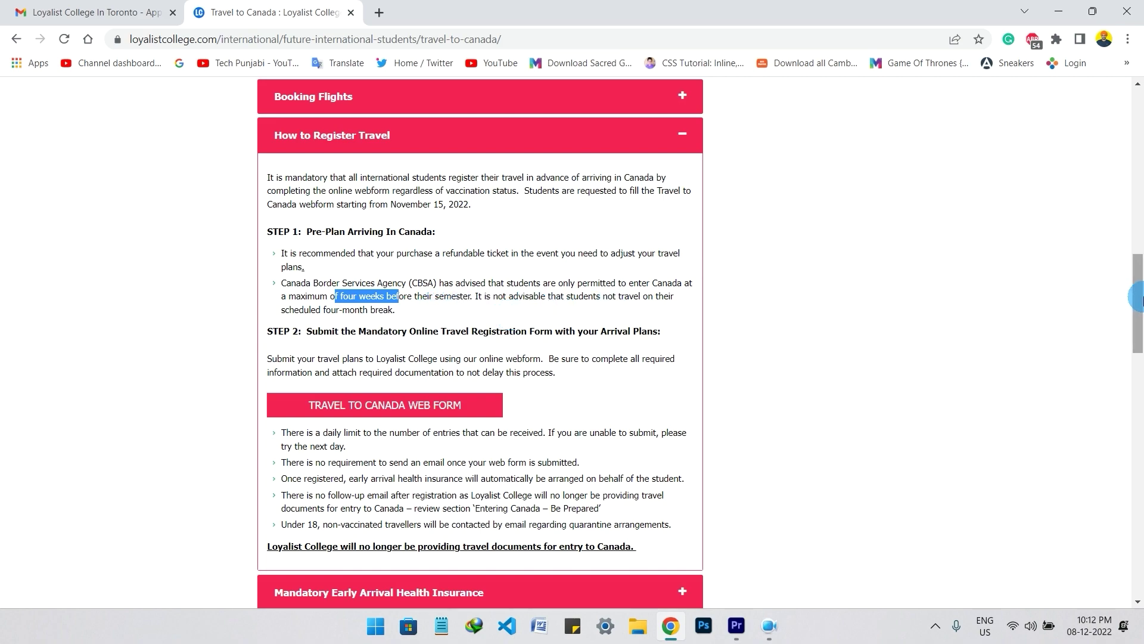
scroll(515, 317, down, 2)
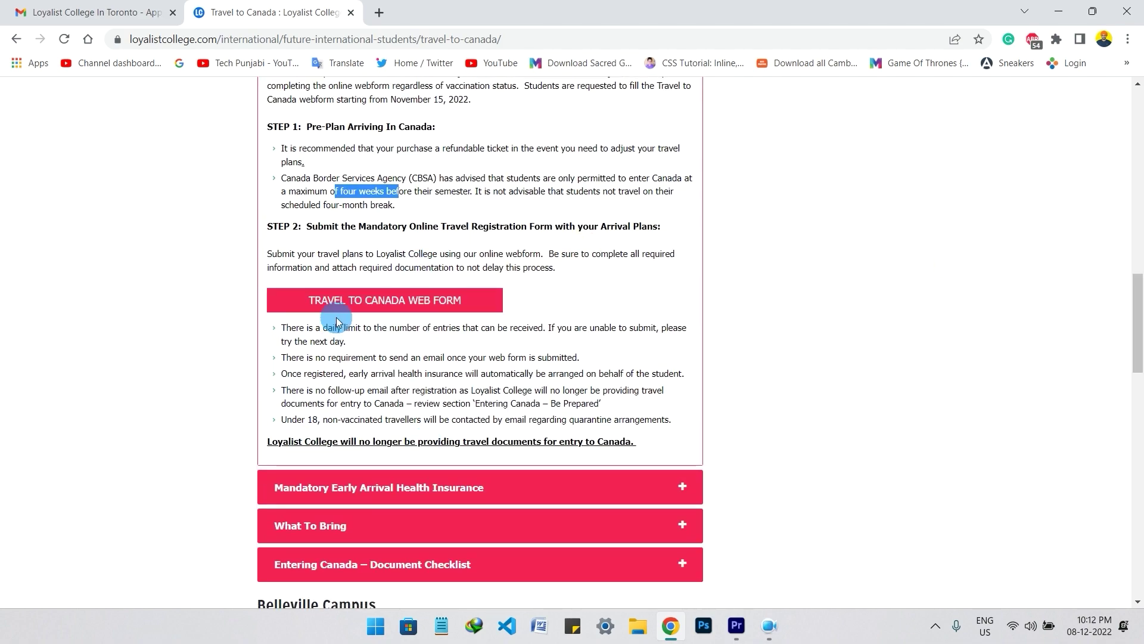
drag(366, 227, 407, 227)
click(474, 236)
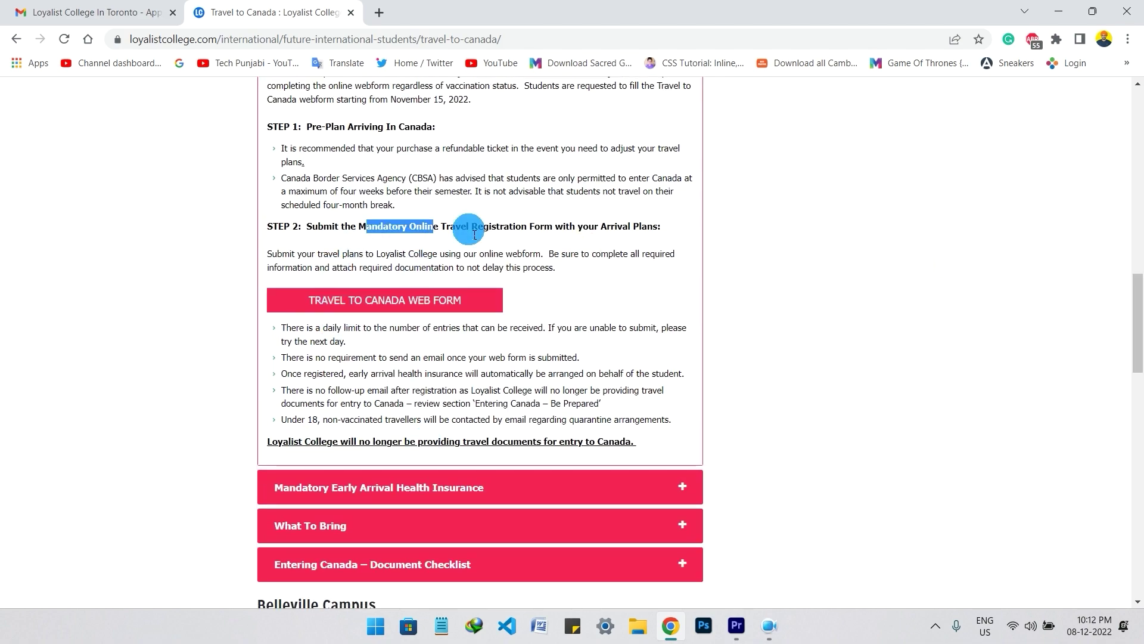
click(352, 307)
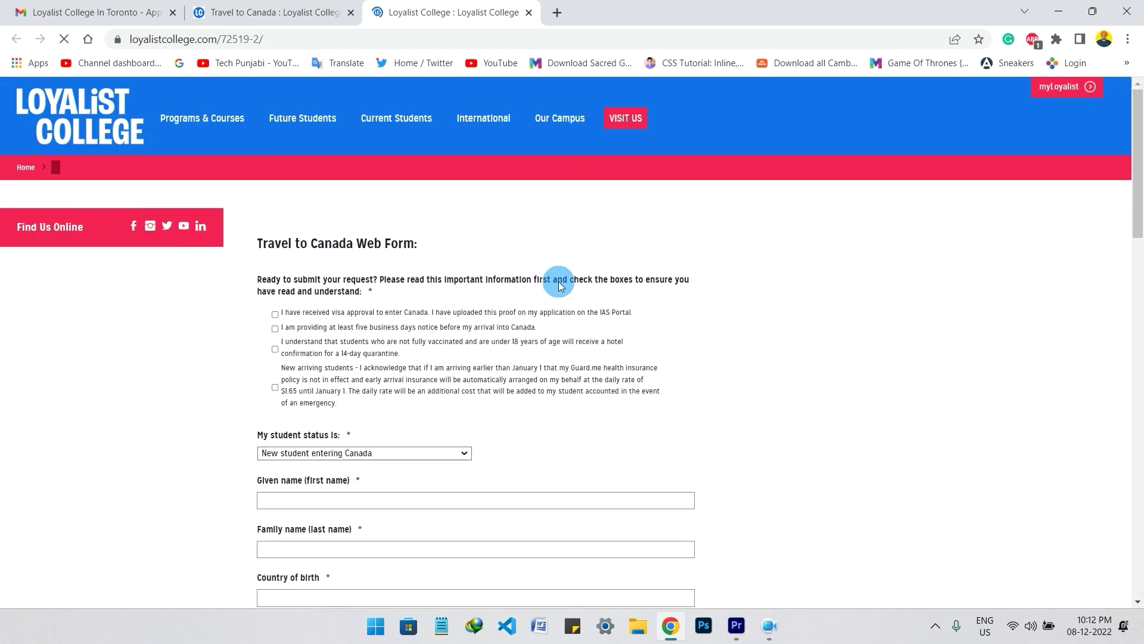
- Check the visa approval, five-business-days notice, under-18 quarantine and early-arrival insurance acknowledgements
drag(1139, 227, 1140, 189)
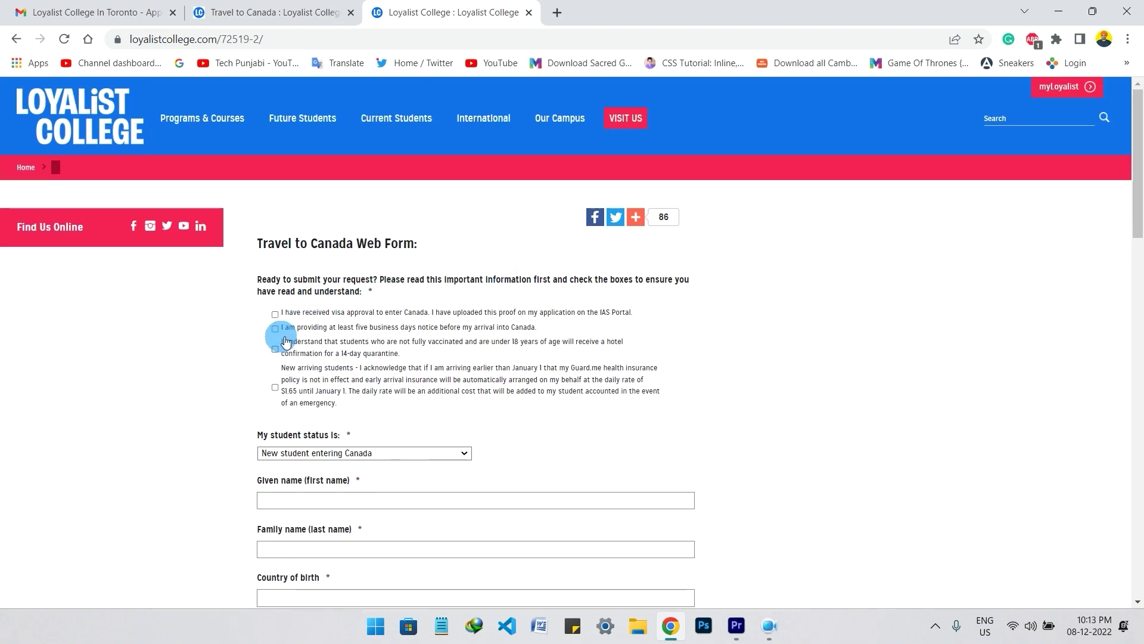
drag(1139, 166, 1139, 175)
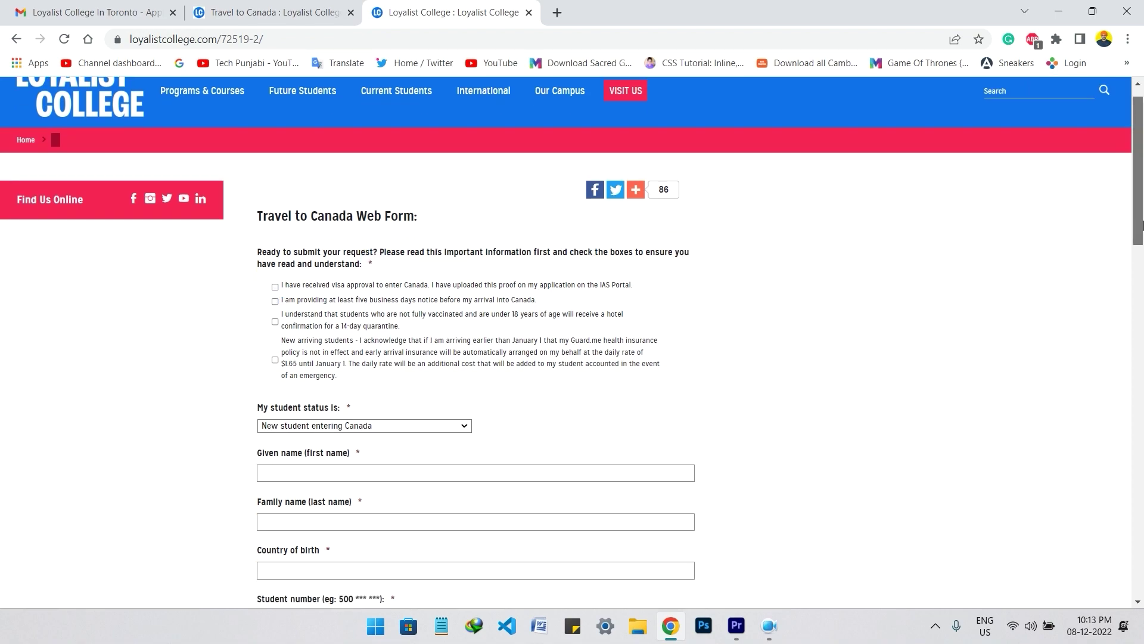
click(274, 287)
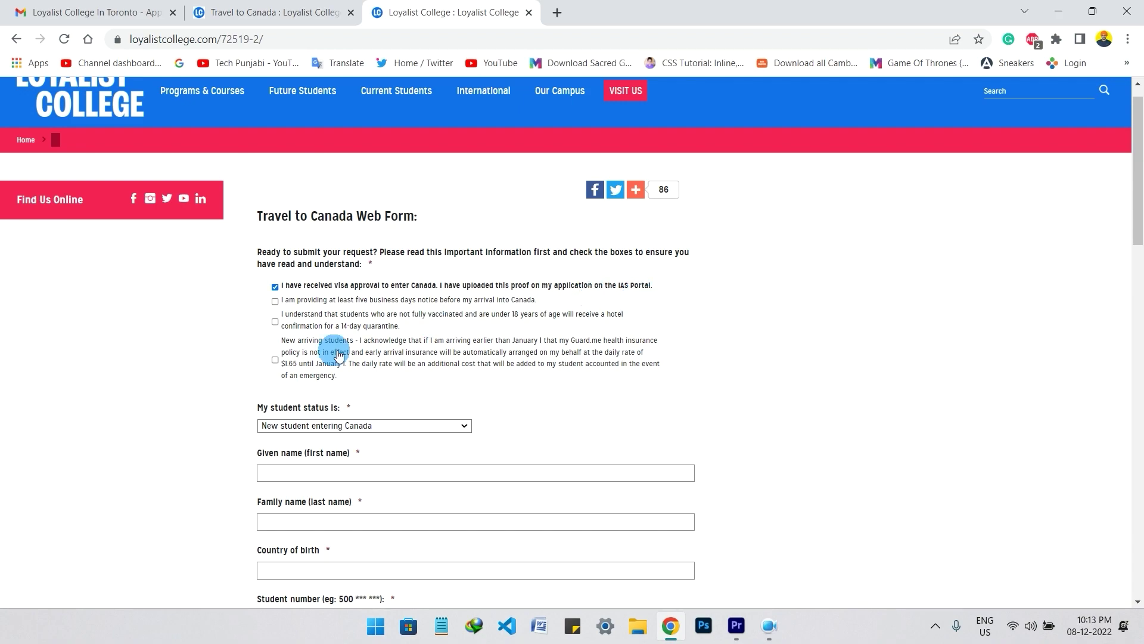
click(274, 304)
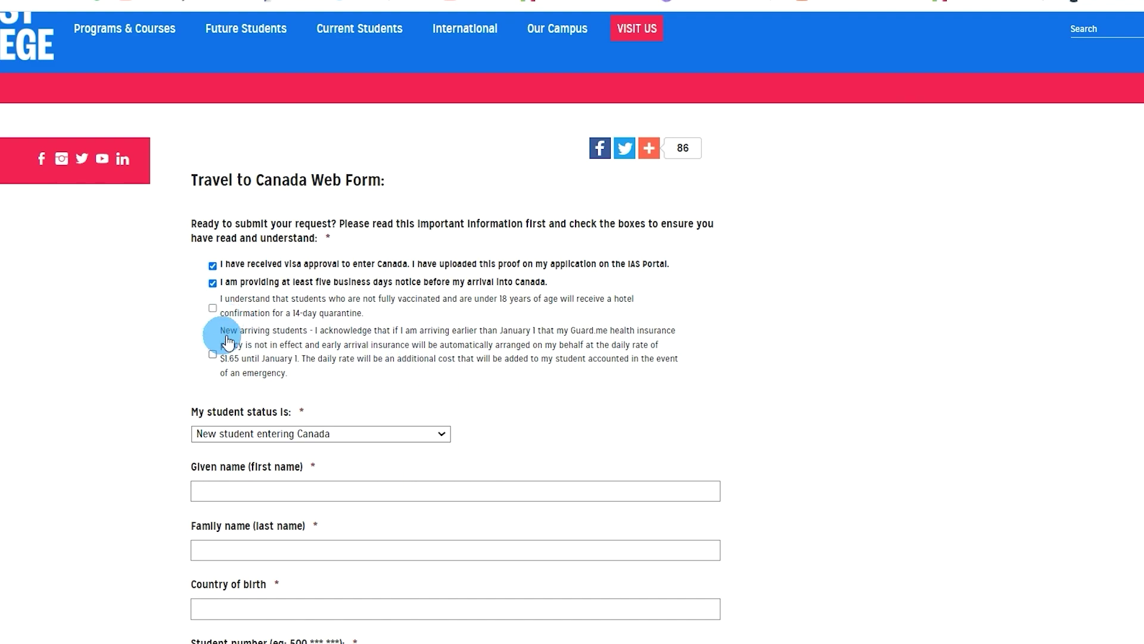
click(213, 307)
click(213, 354)
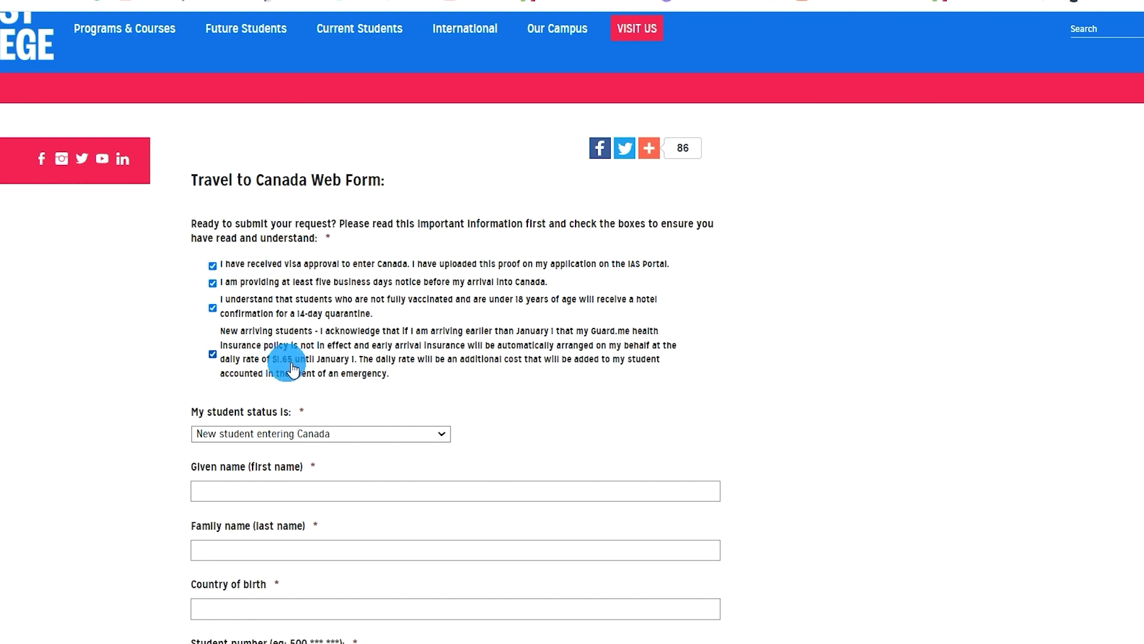
scroll(360, 225, down, 3)
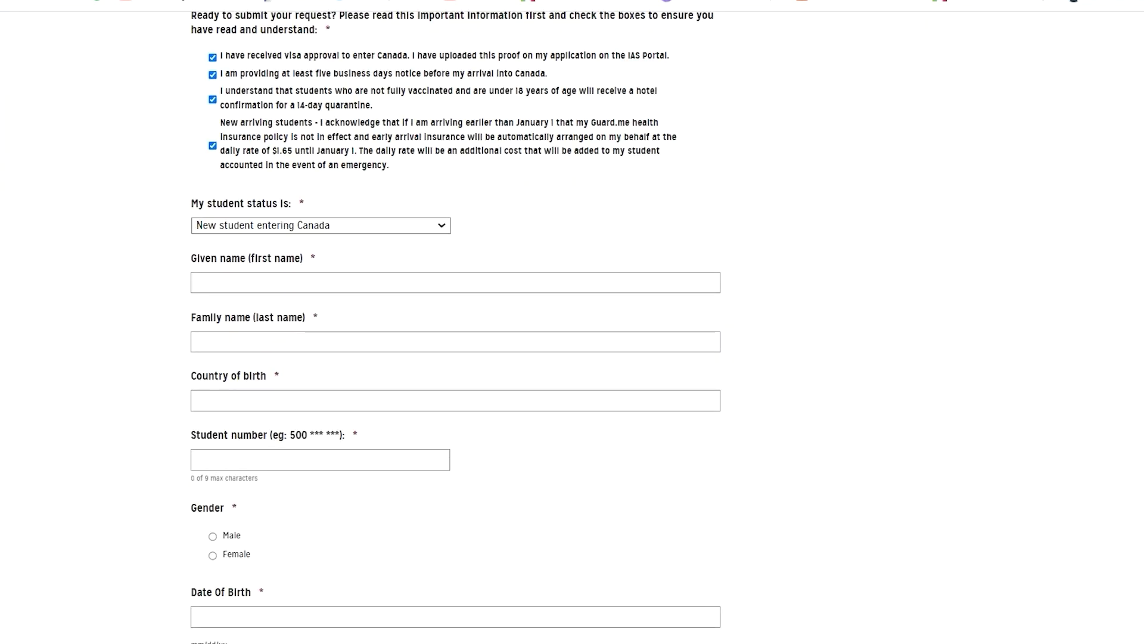
- Keep status as New student entering Canada and enter the student's given name
click(290, 225)
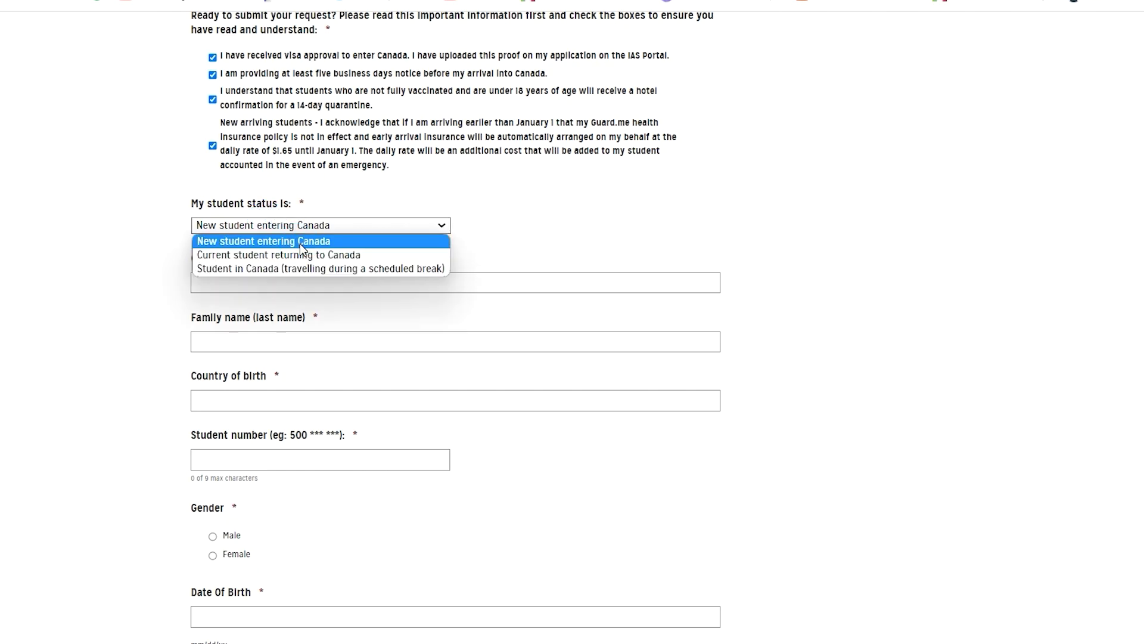
click(299, 242)
click(312, 279)
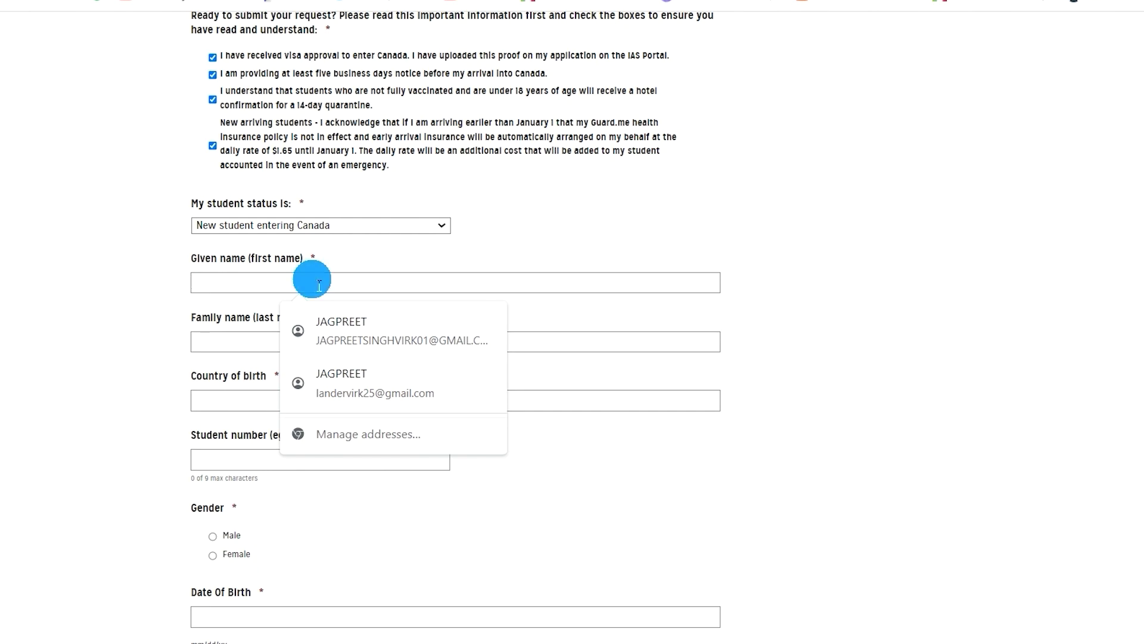
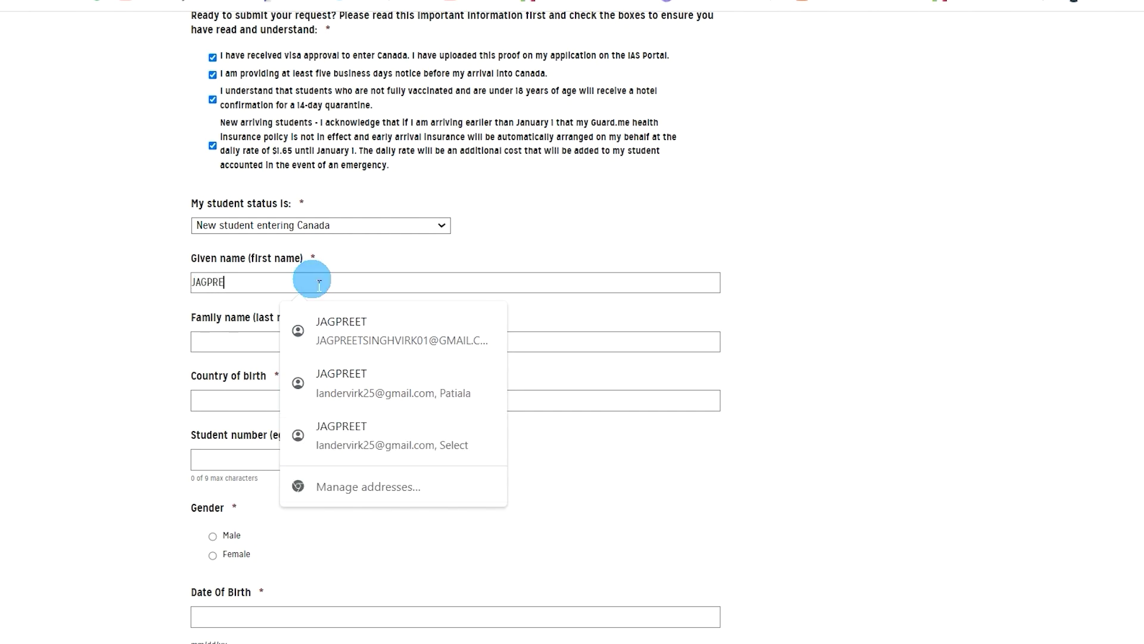
drag(319, 285, 52, 249)
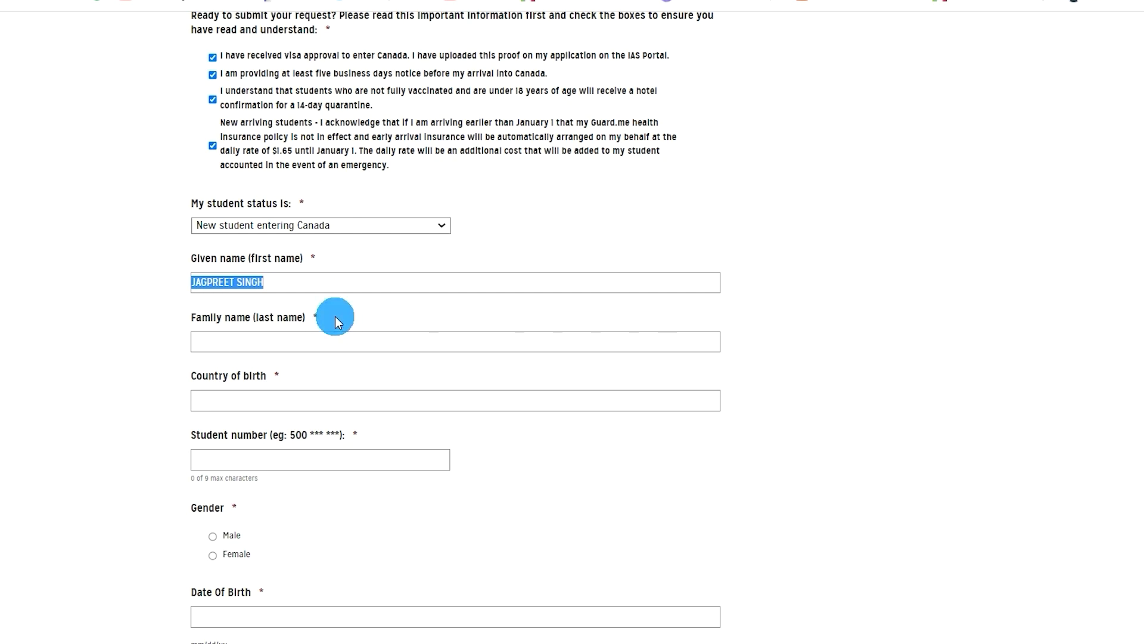
click(305, 335)
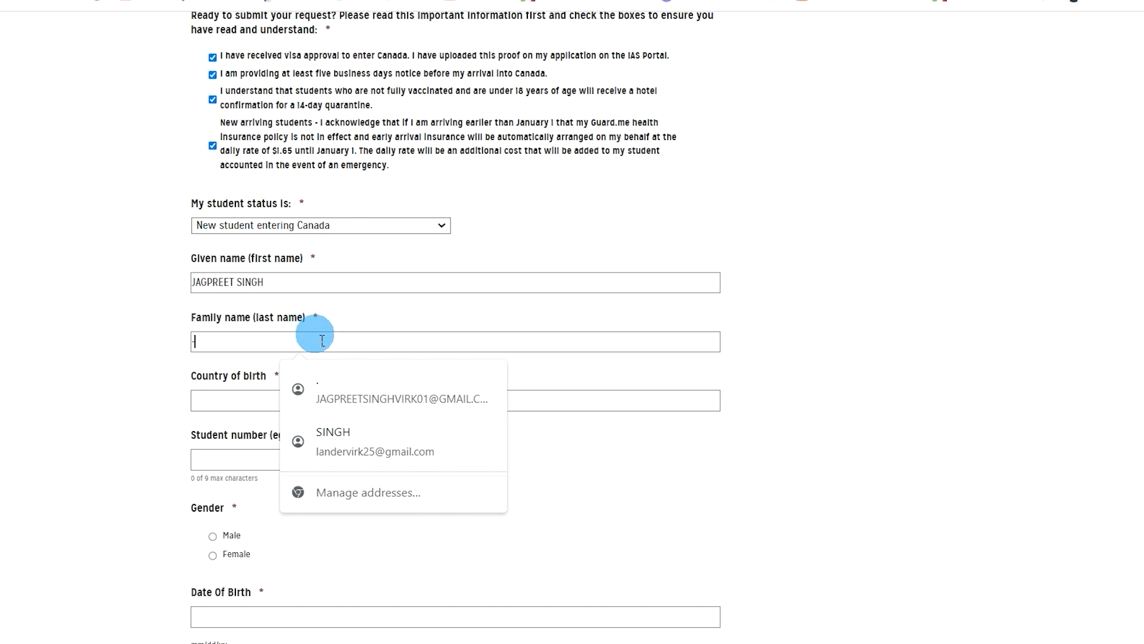
click(814, 346)
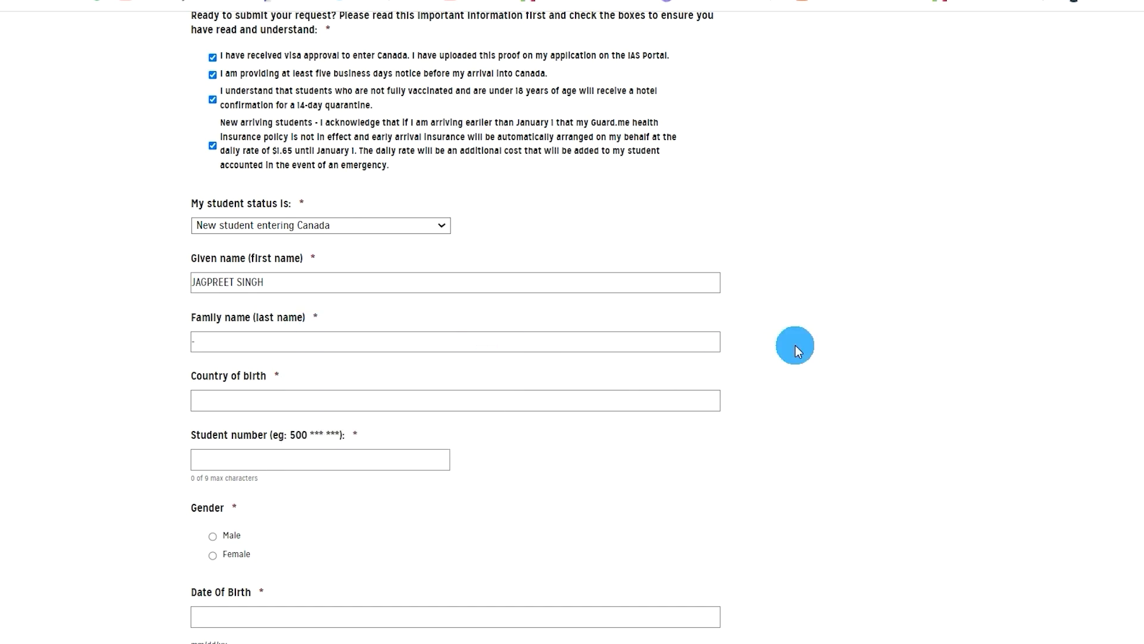
- Enter INDIA as country of birth, the student number, and gender Male
click(365, 410)
text(INDIA)
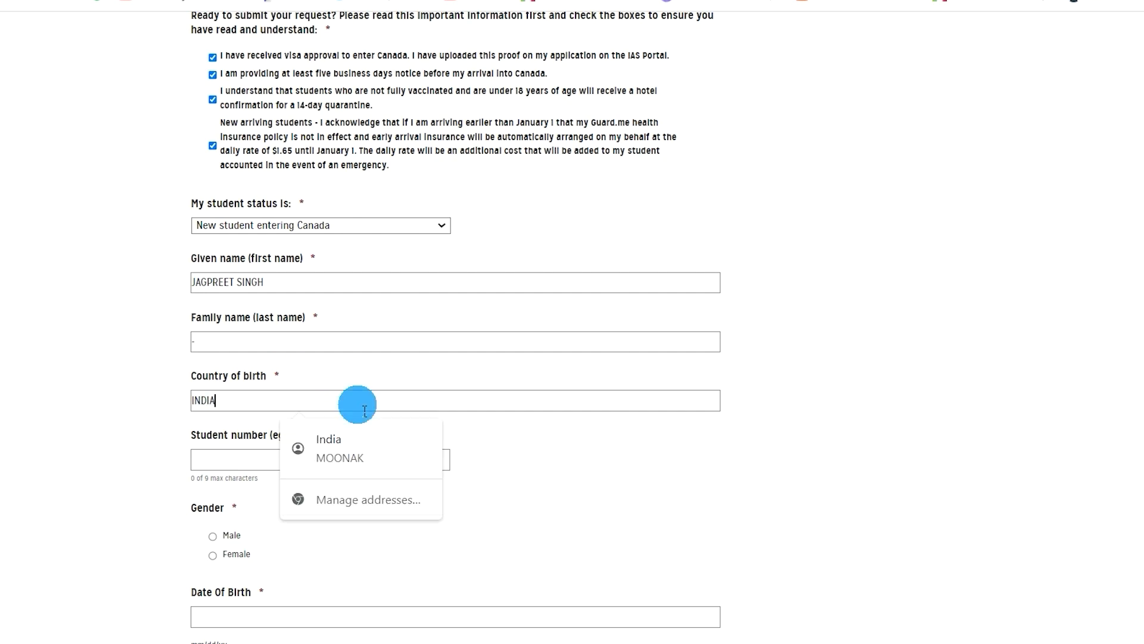
key(Tab)
click(359, 463)
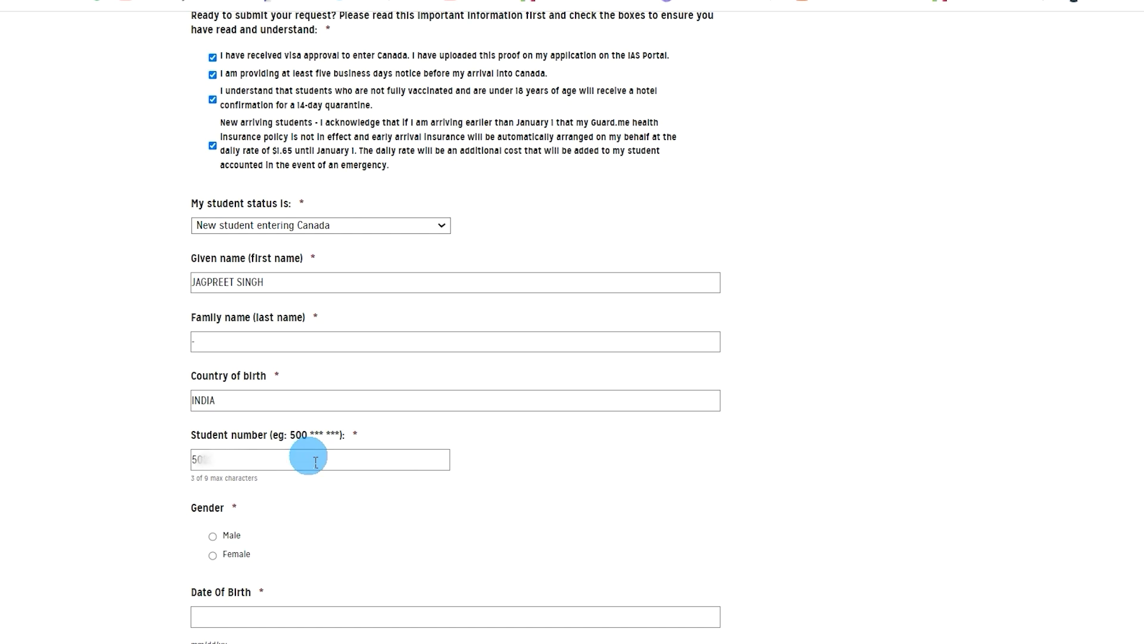
text(0)
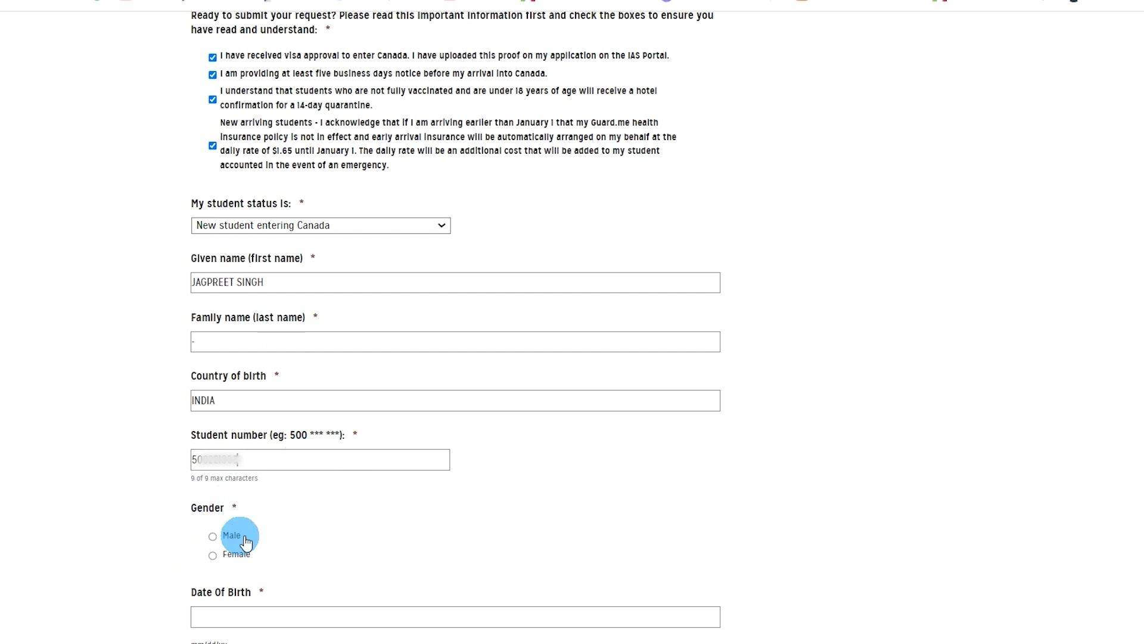
click(218, 540)
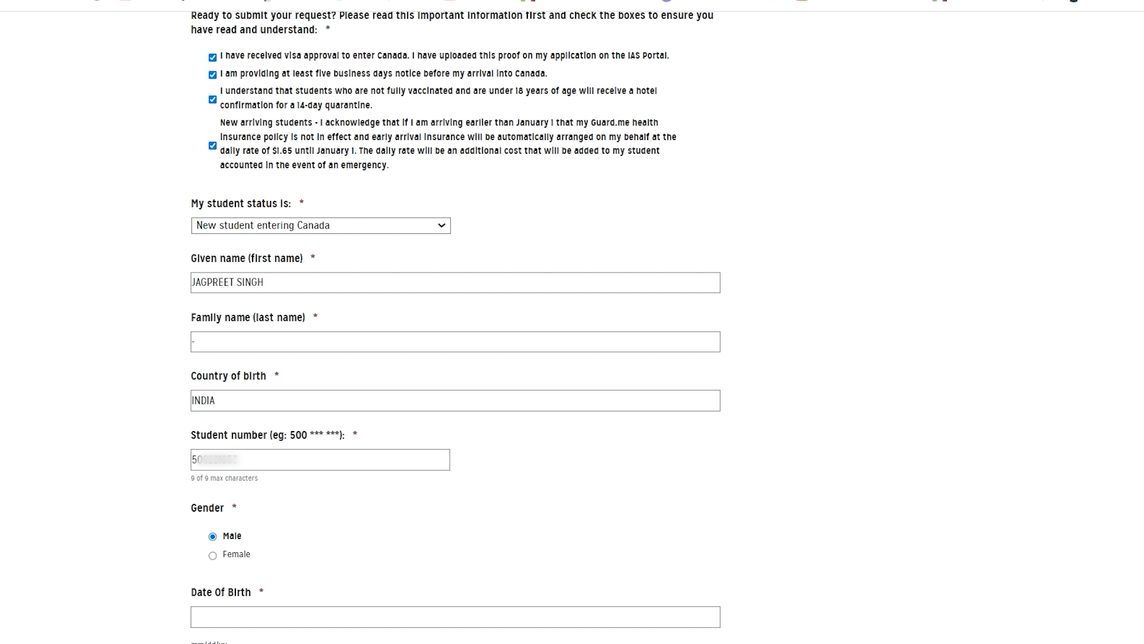
scroll(456, 328, down, 10)
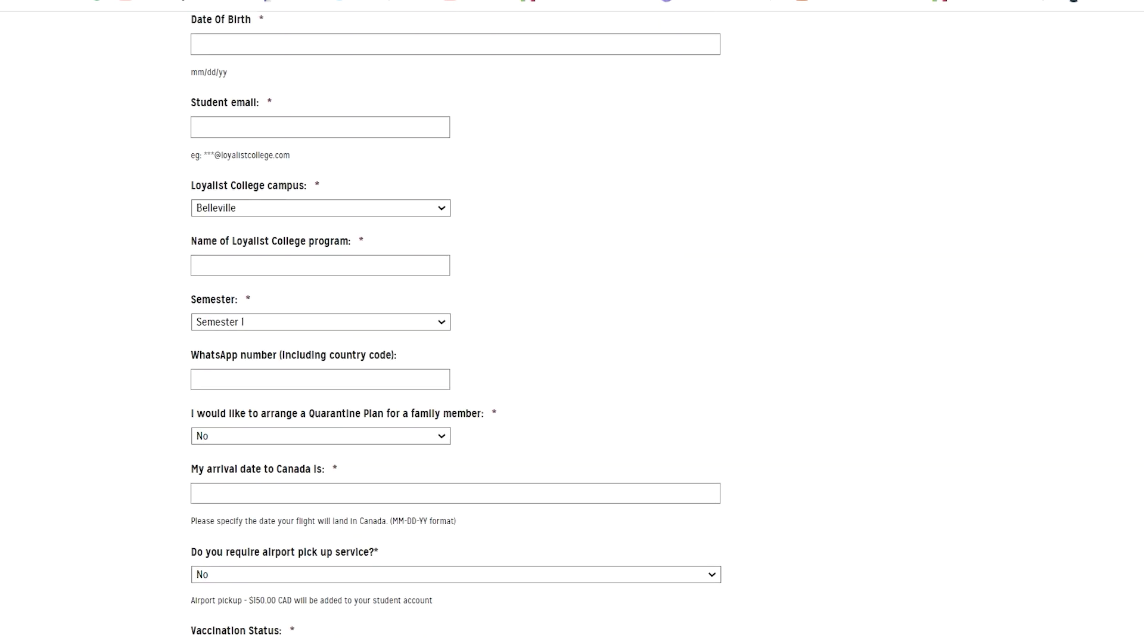
scroll(524, 135, up, 1)
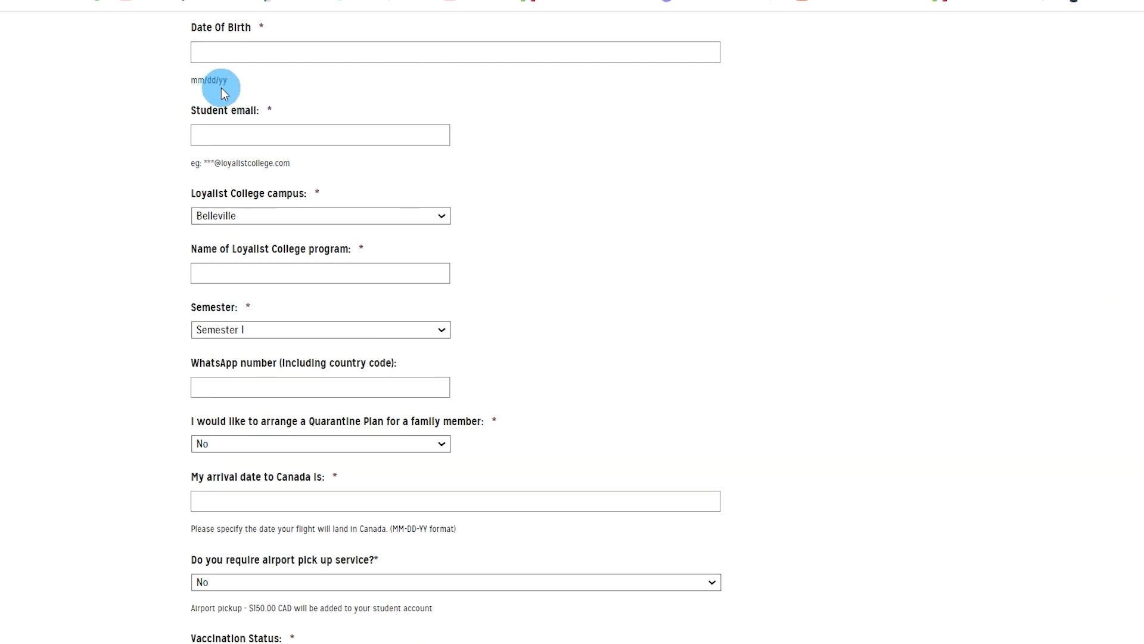
click(268, 51)
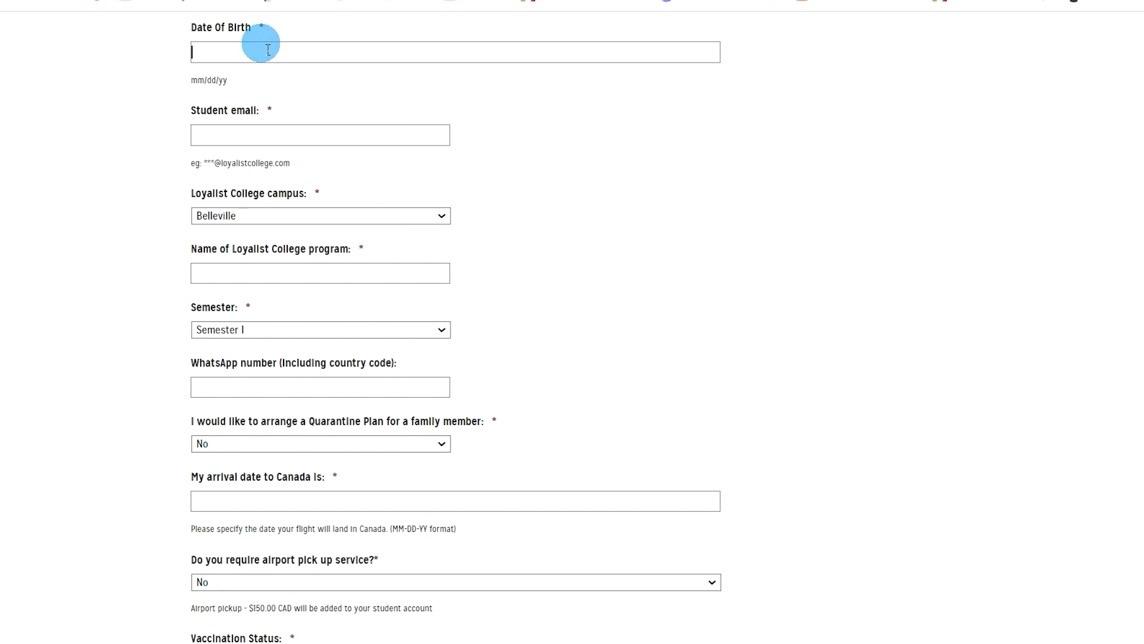
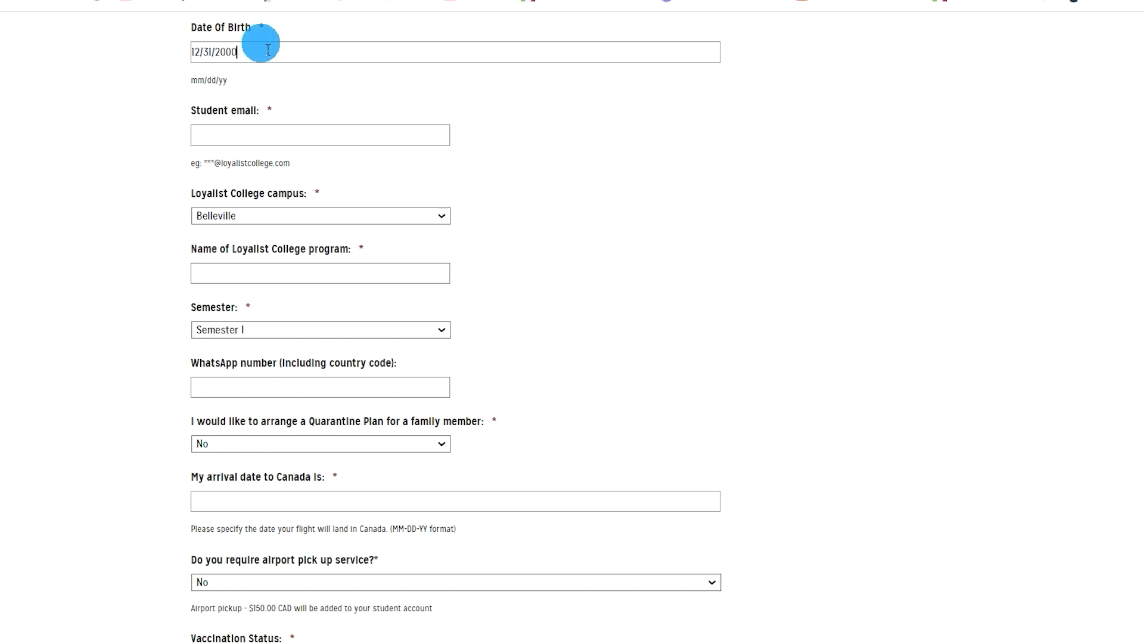
click(332, 141)
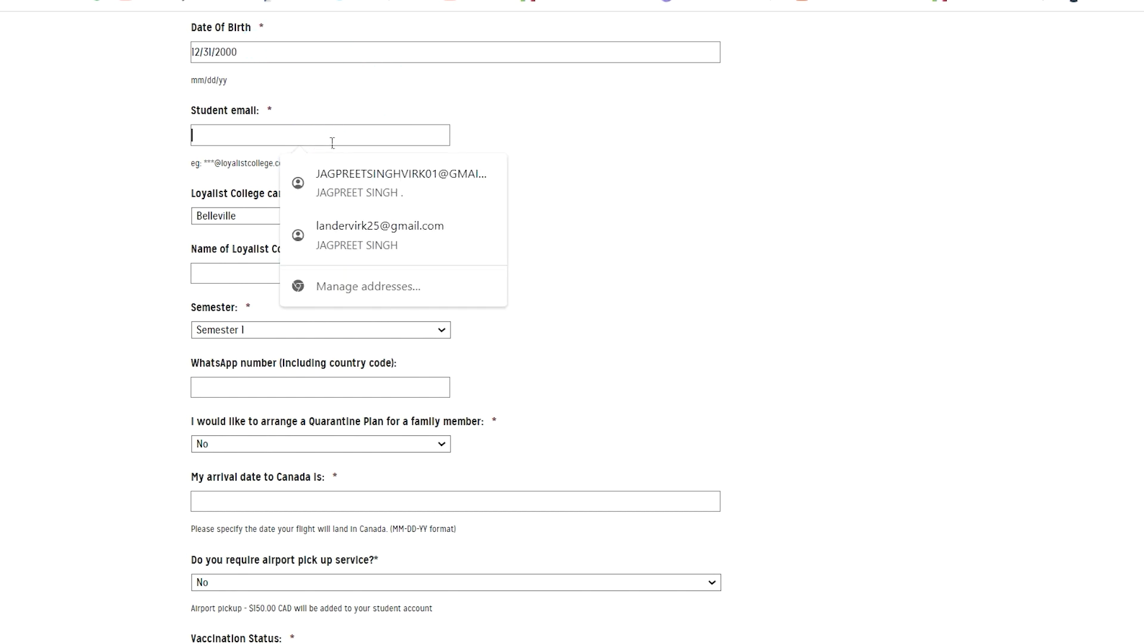
click(363, 139)
click(373, 179)
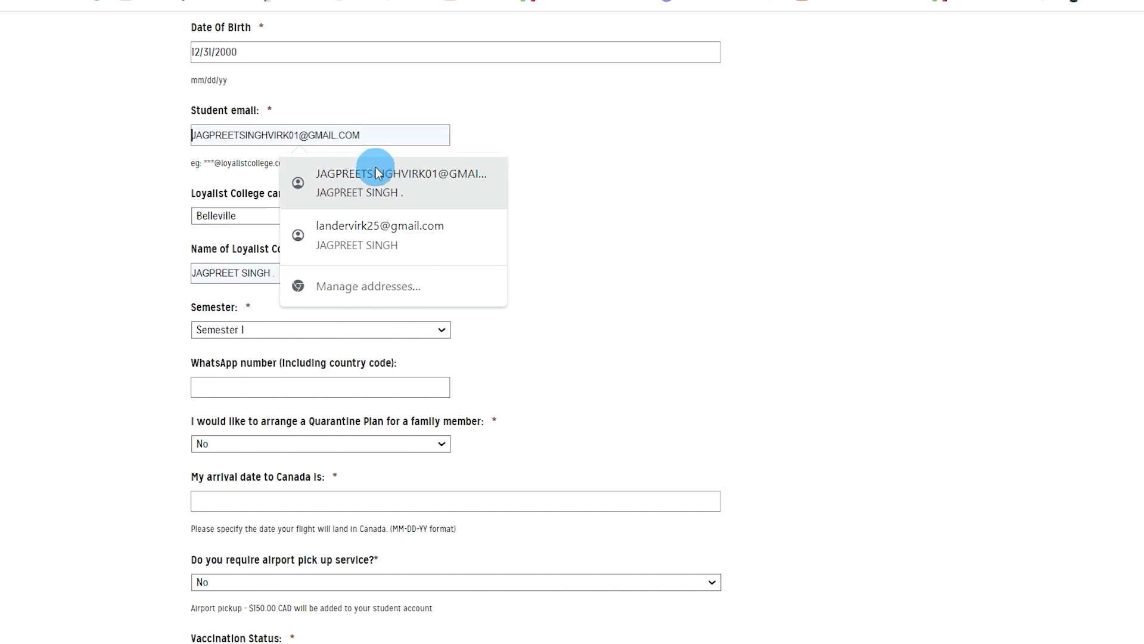
drag(248, 230, 456, 225)
click(456, 225)
- Set campus to Toronto, program to WIRELESS INFORMATION NETWORKING(M05J), keeping Semester I
click(299, 249)
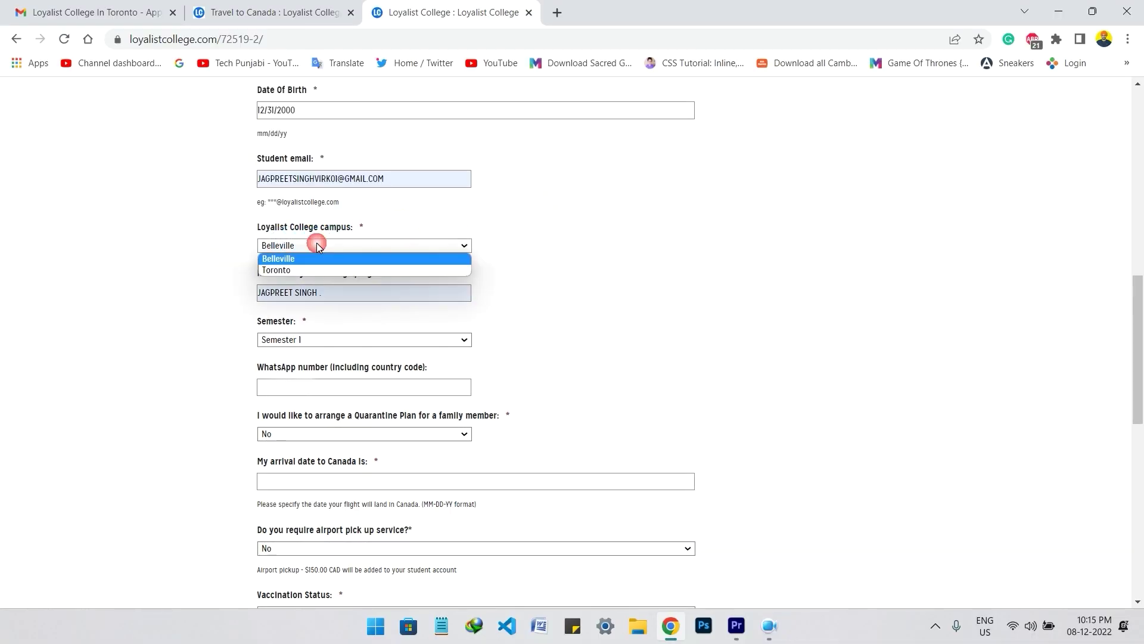
click(312, 265)
click(324, 300)
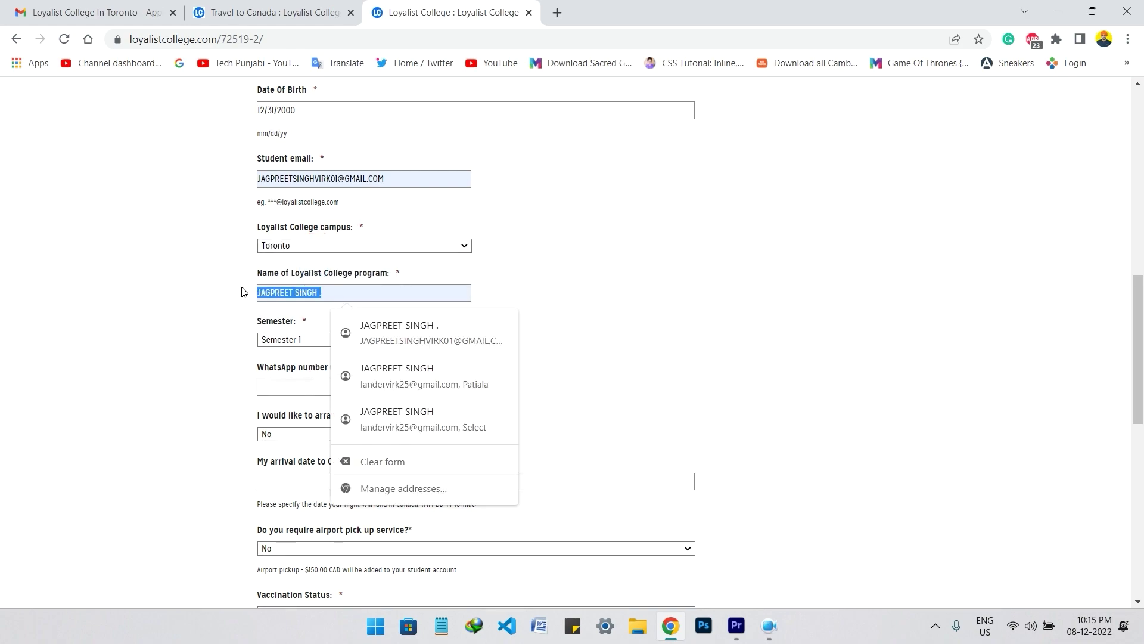
key(BackSpace)
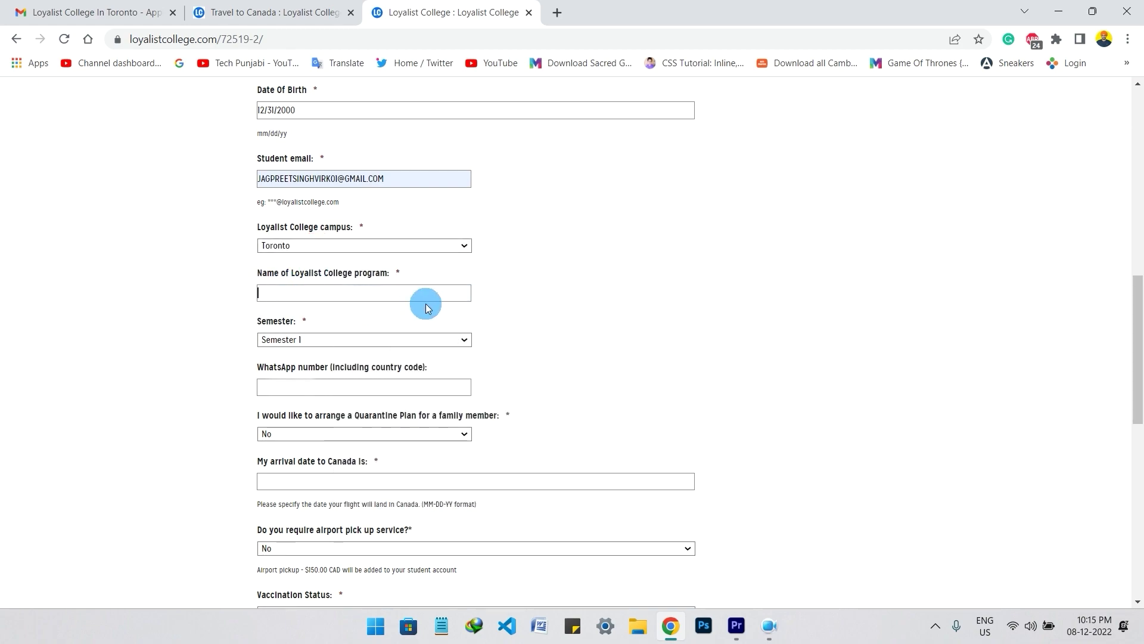
click(426, 304)
click(426, 308)
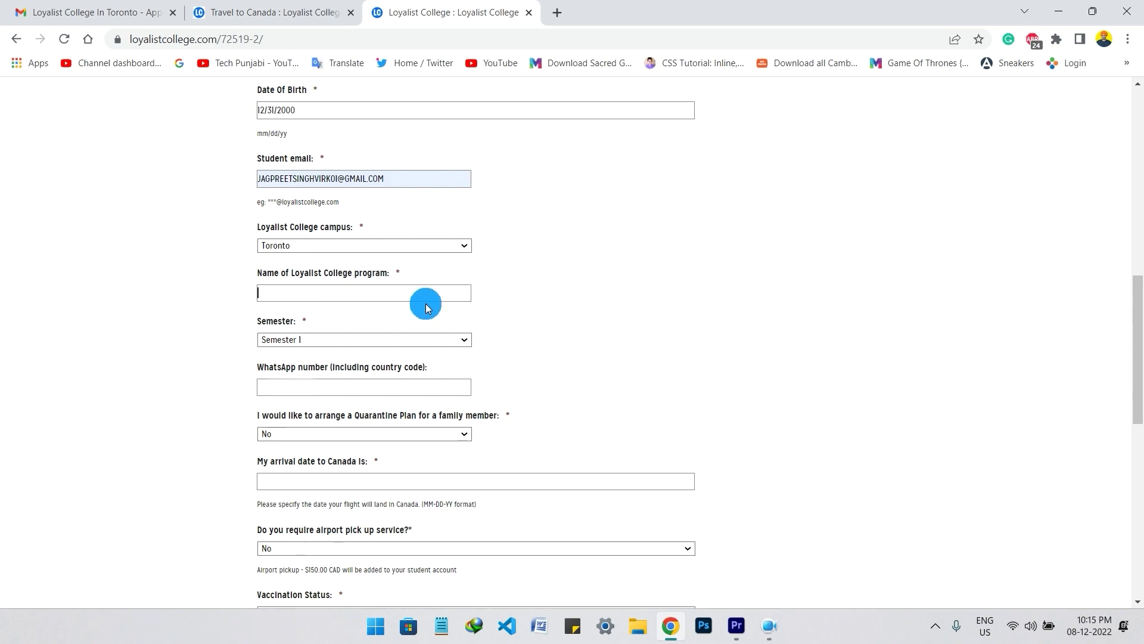
text(WIR)
click(294, 346)
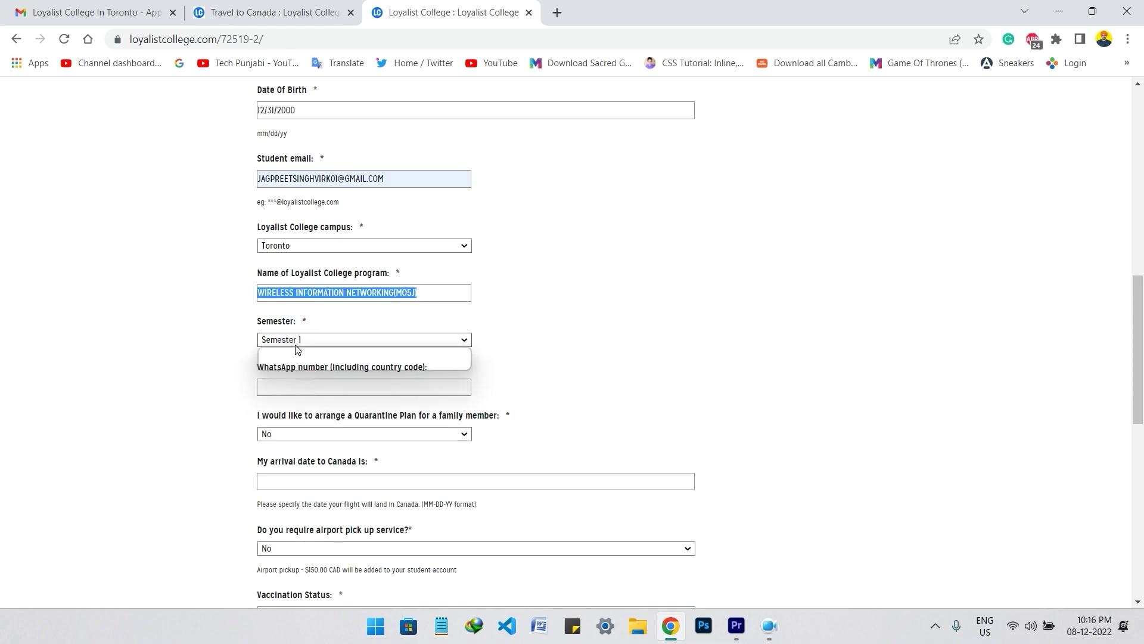
click(295, 344)
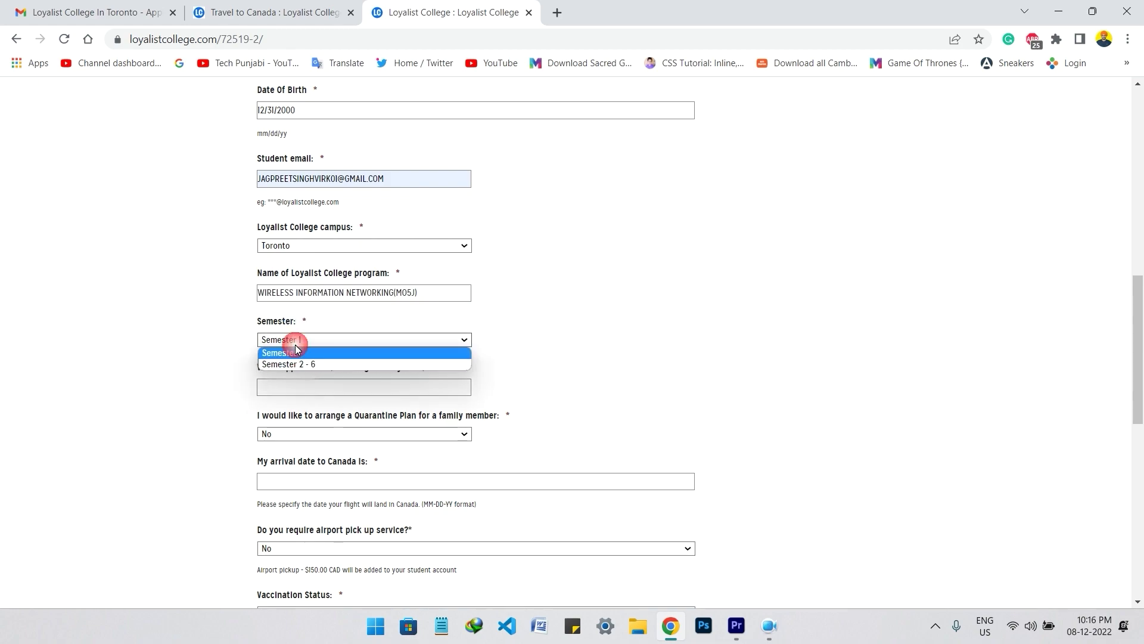
- Enter the WhatsApp number with country code and review the quarantine and arrival questions
click(351, 386)
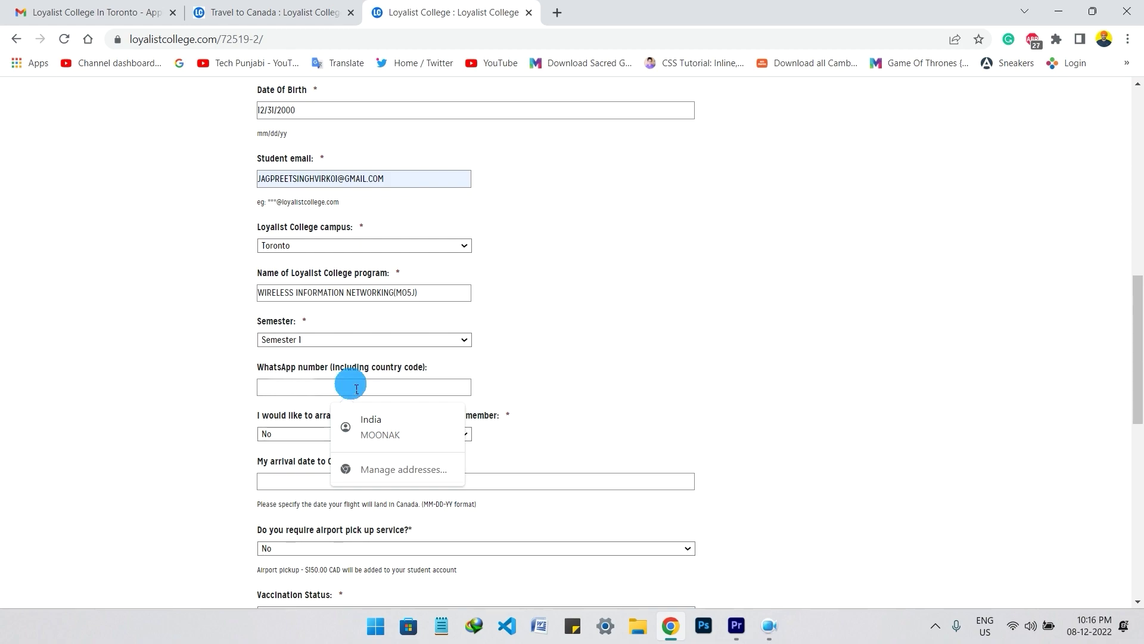
text(+)
key(ctrl+v)
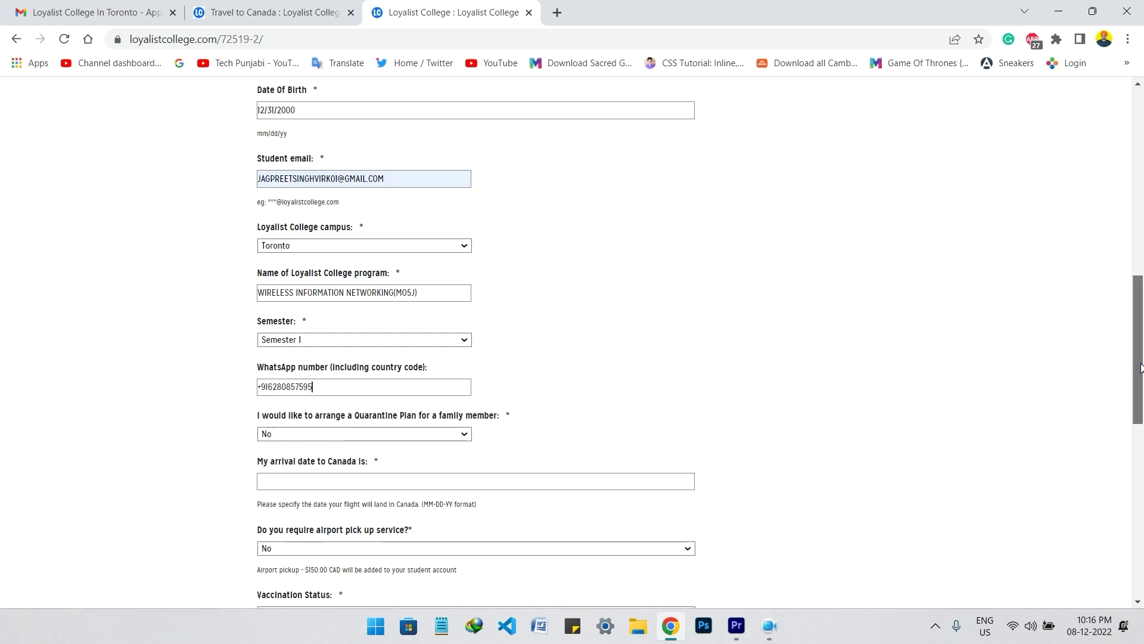
scroll(846, 342, down, 1)
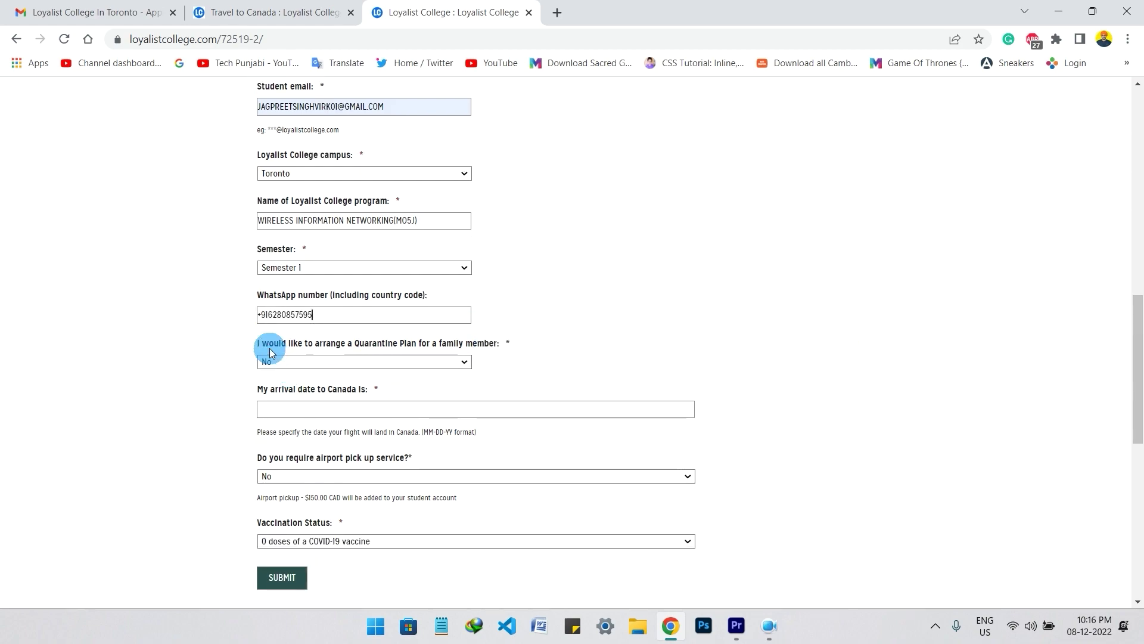
drag(308, 350, 407, 349)
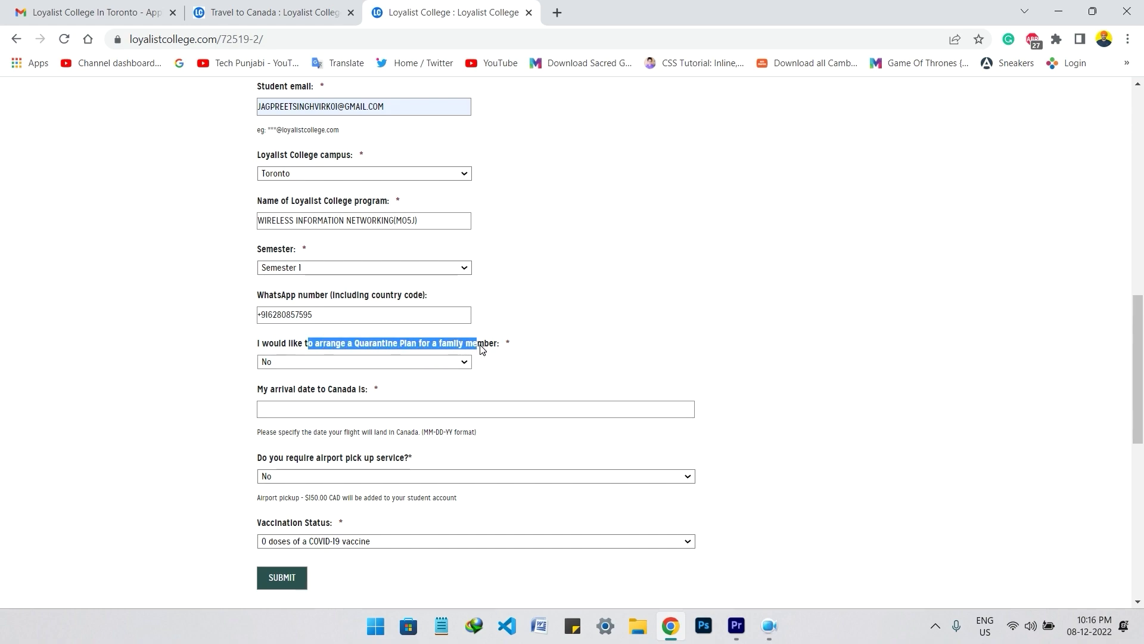
click(540, 357)
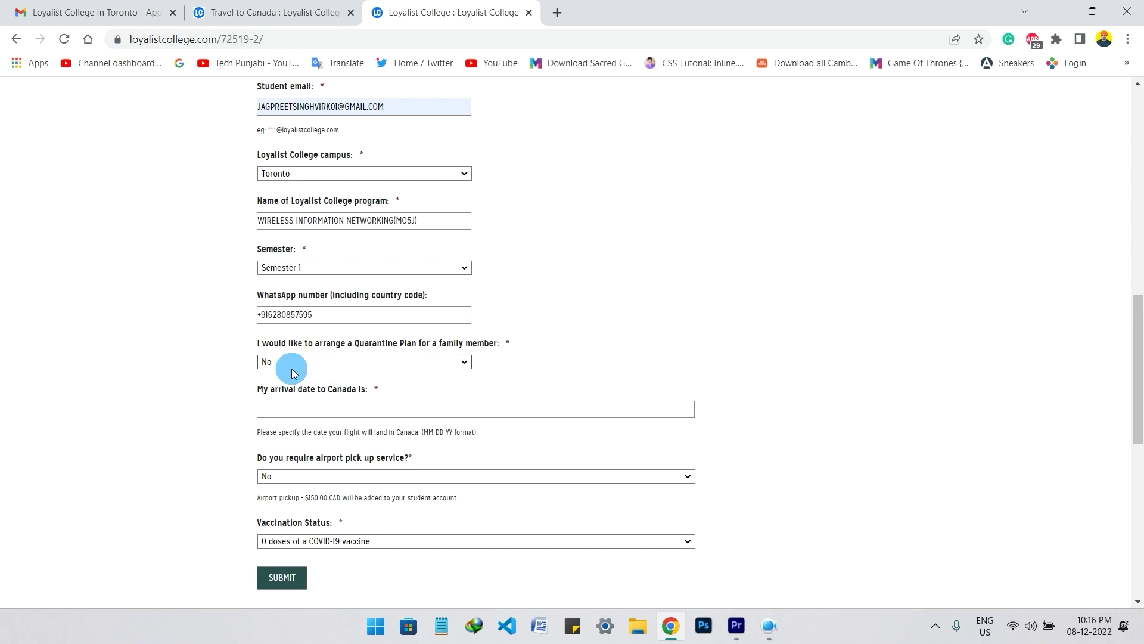
double_click(358, 391)
click(369, 391)
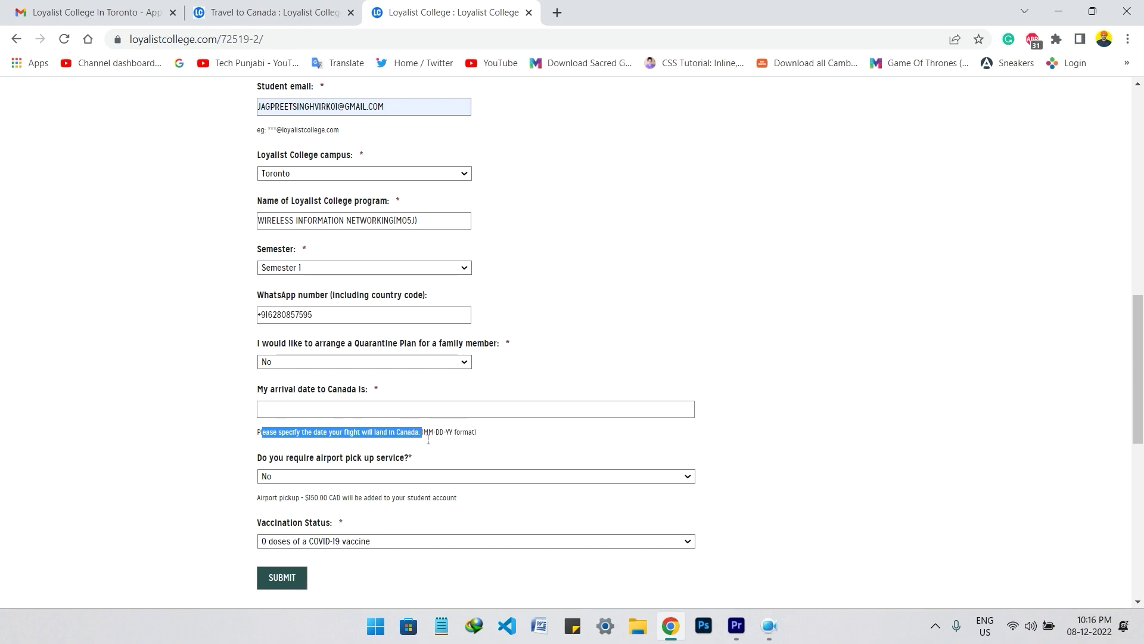
- Enter the arrival date in Canada and set airport pick-up to No
drag(433, 433, 473, 433)
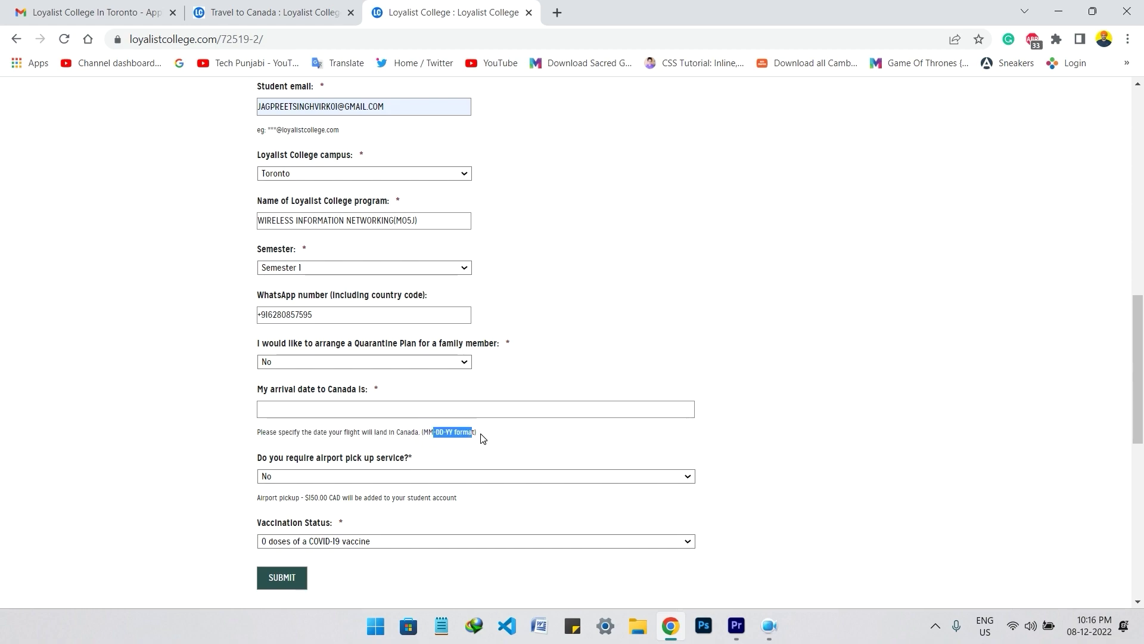
click(522, 407)
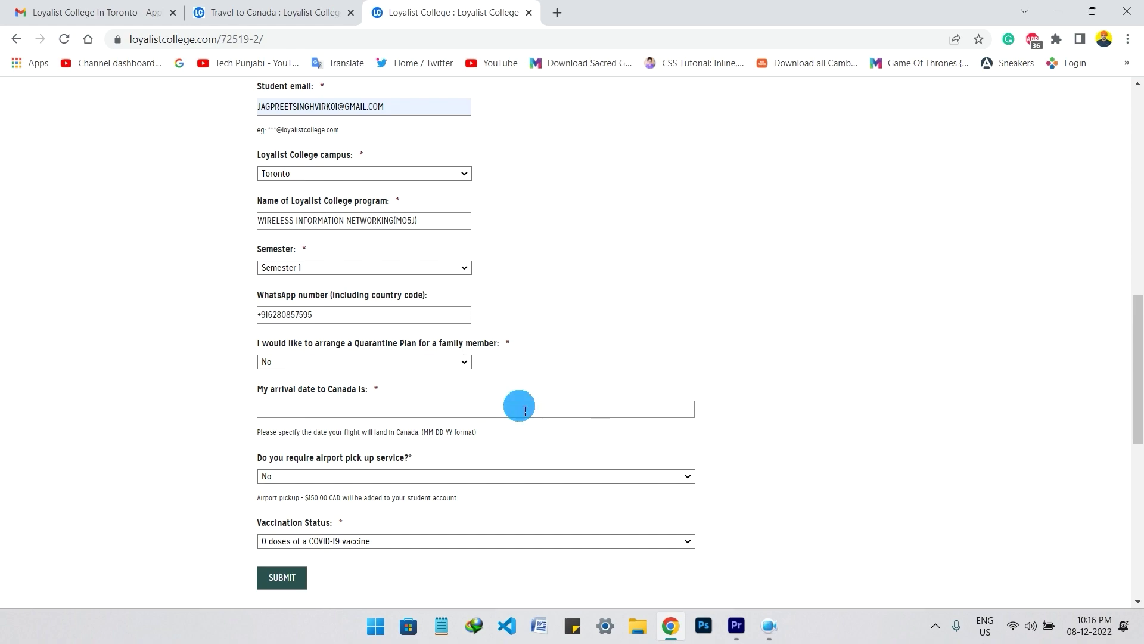
key(Tab)
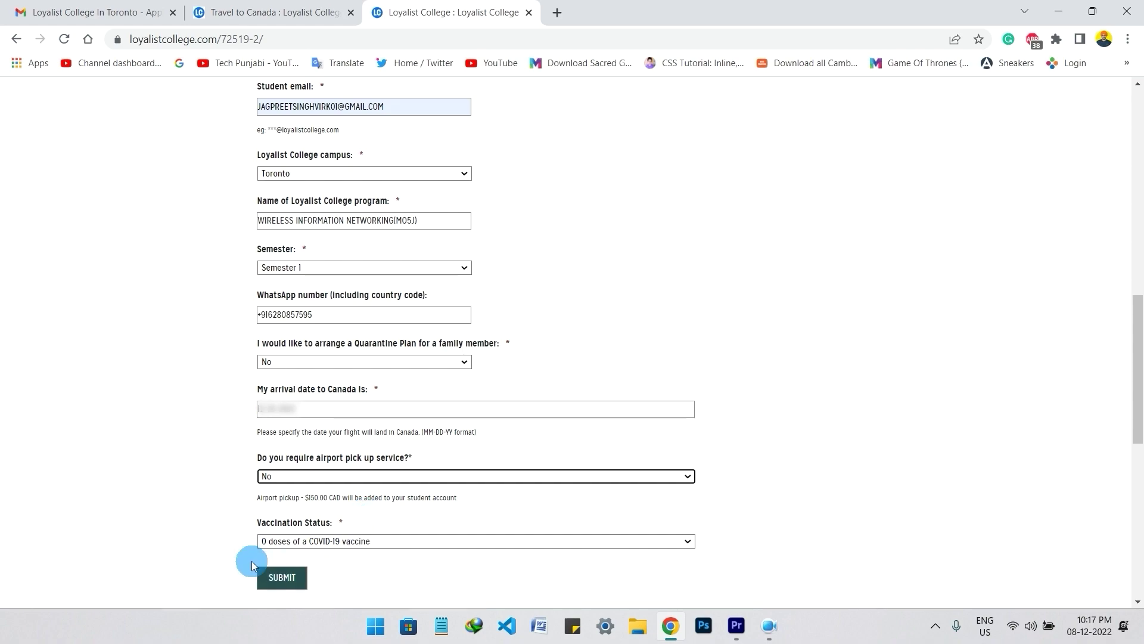
click(346, 543)
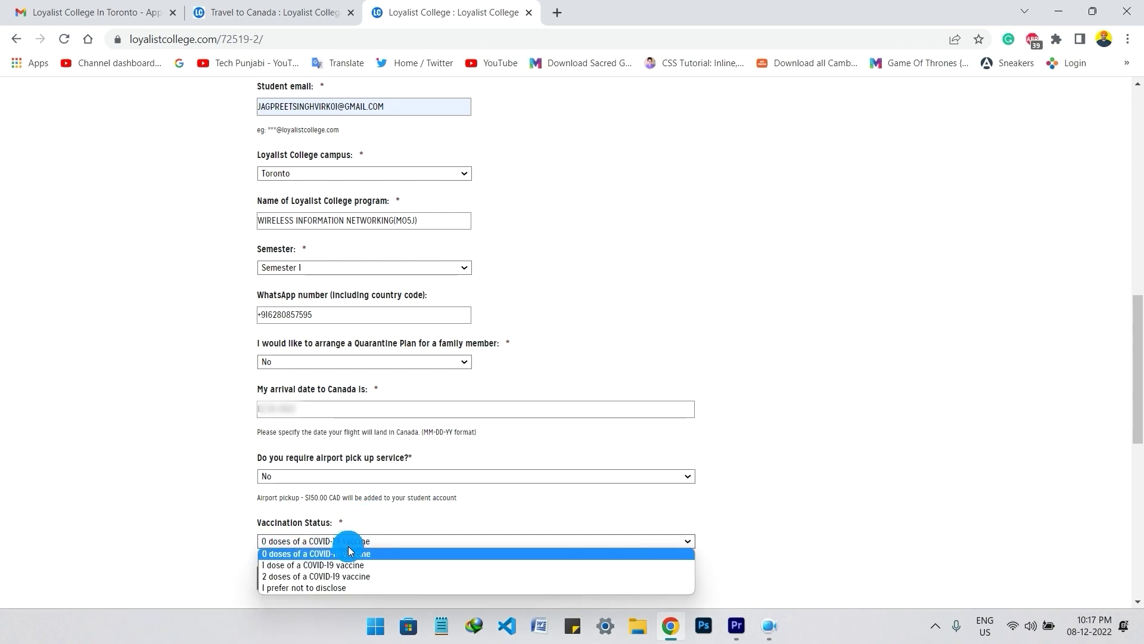
- Choose 2 doses of a COVID-19 vaccine and tick Bharat Biotech and AstraZeneca brands
click(352, 577)
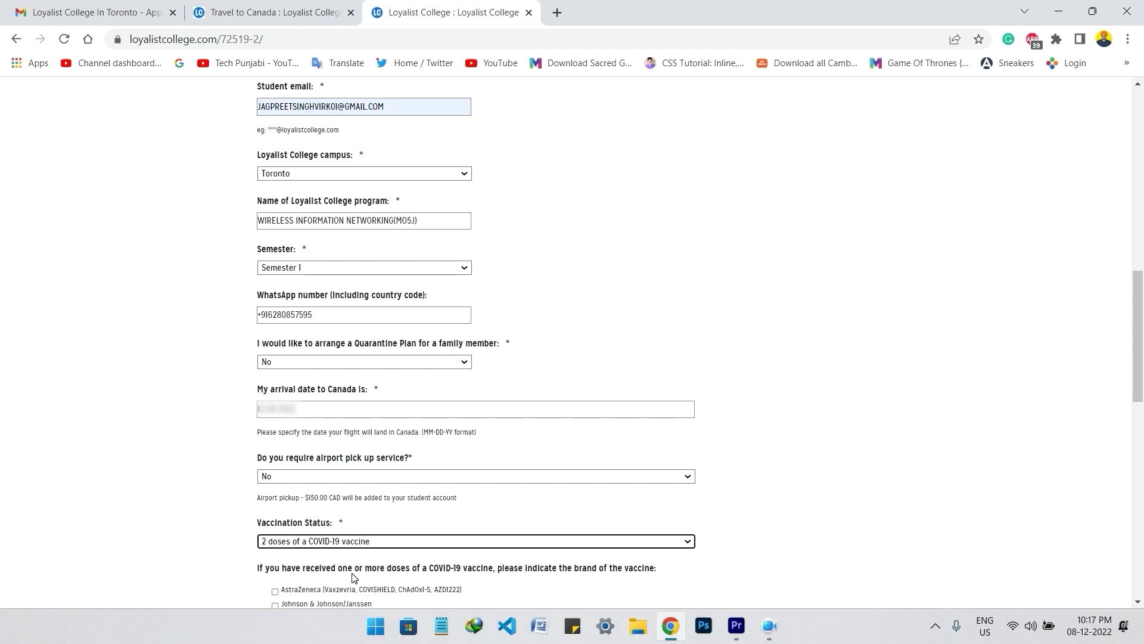
scroll(1141, 348, down, 1)
scroll(1142, 349, down, 5)
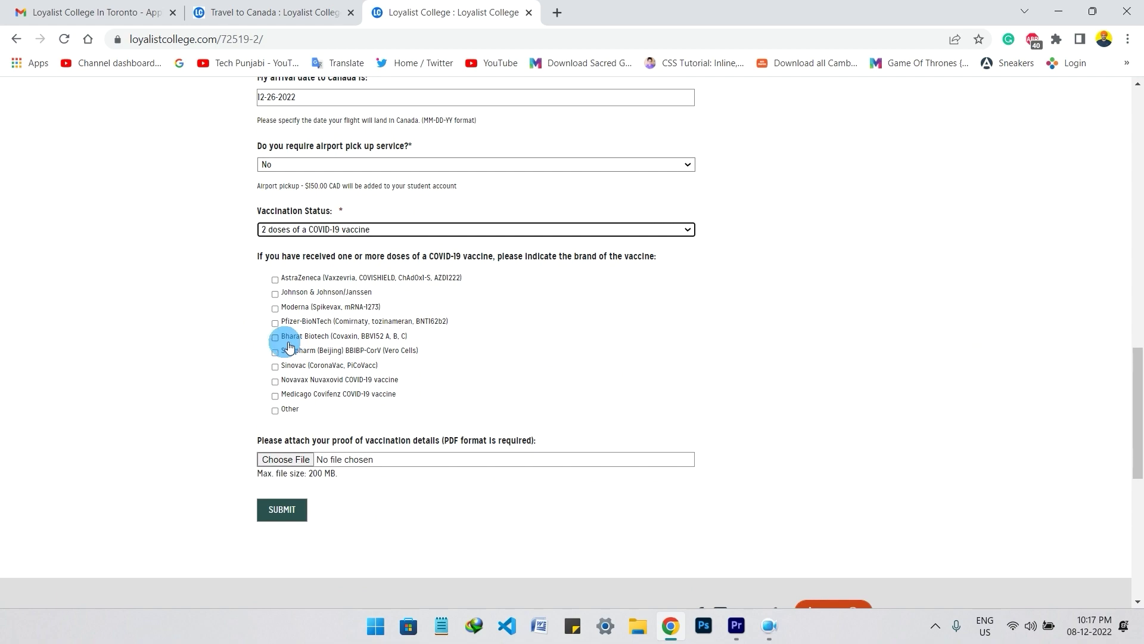
click(276, 338)
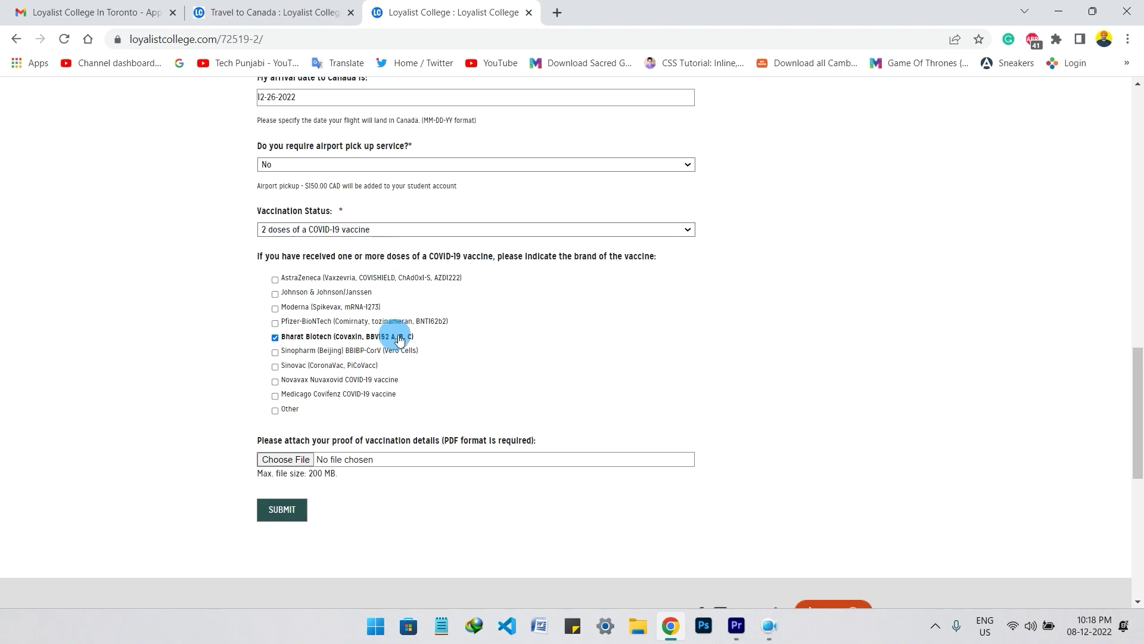
click(298, 278)
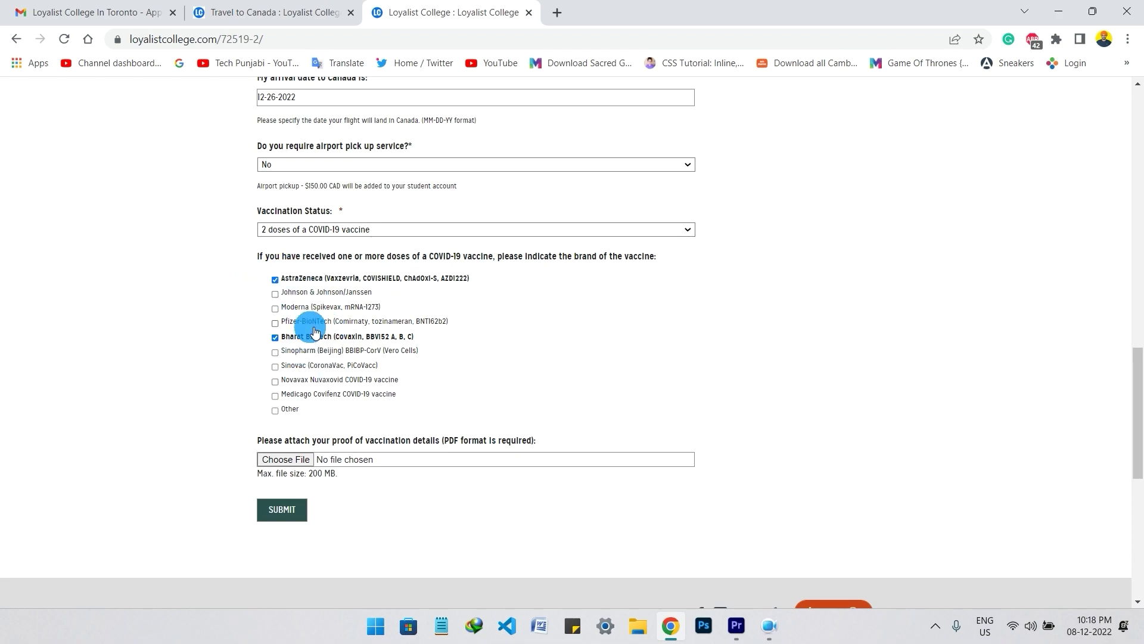
click(287, 459)
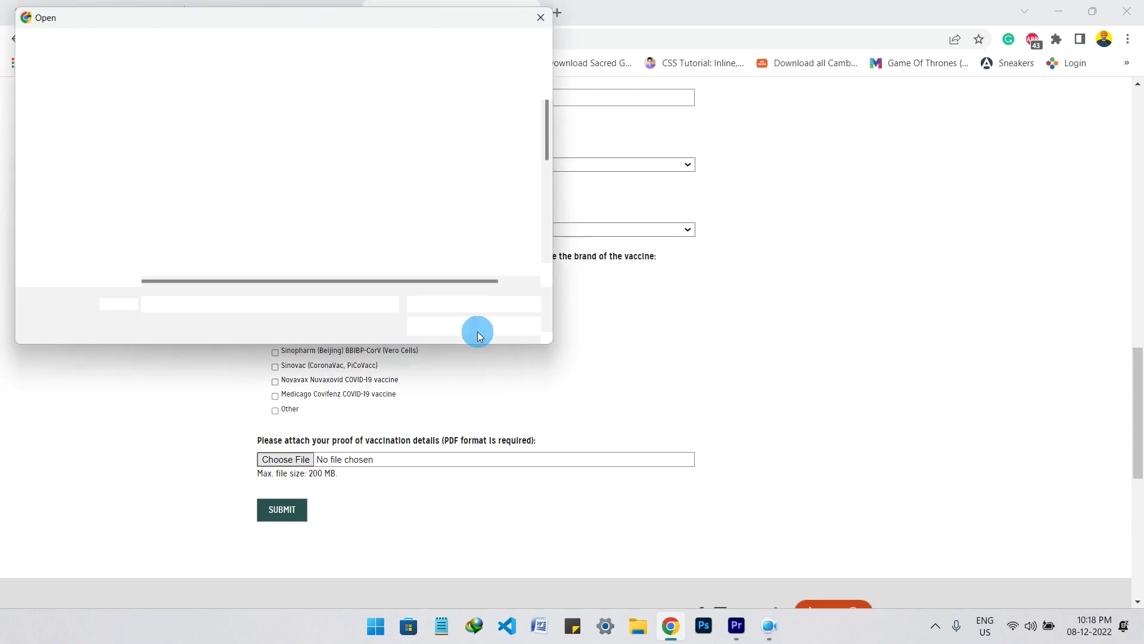
- Attach INTERNATIONAL.pdf as proof of vaccination and return to the top of the form
scroll(178, 206, down, 5)
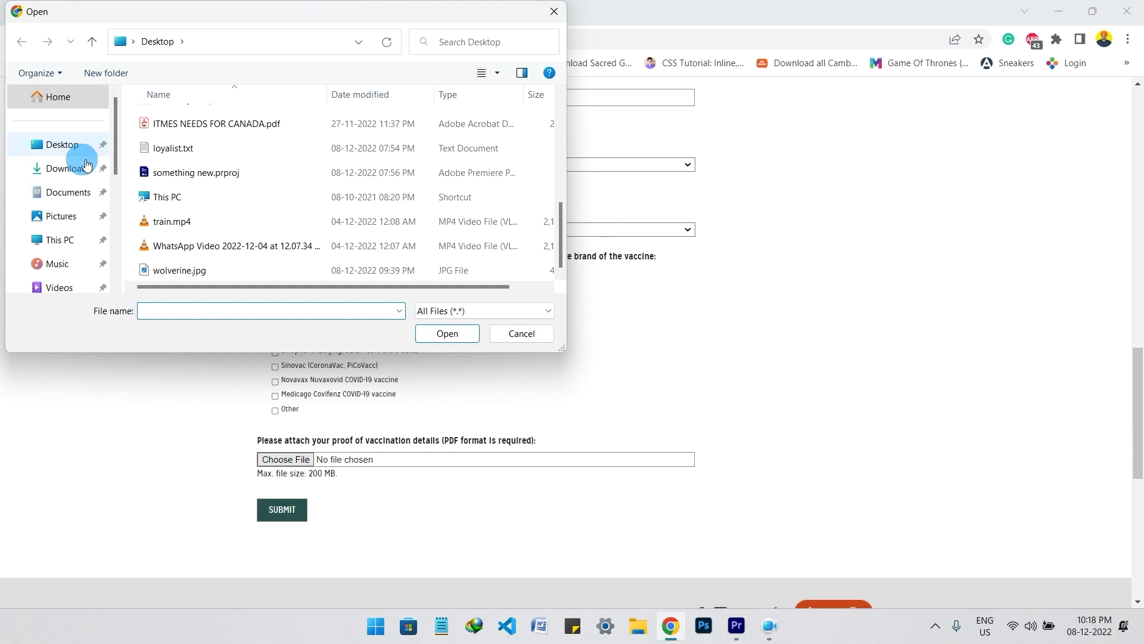
scroll(87, 164, down, 5)
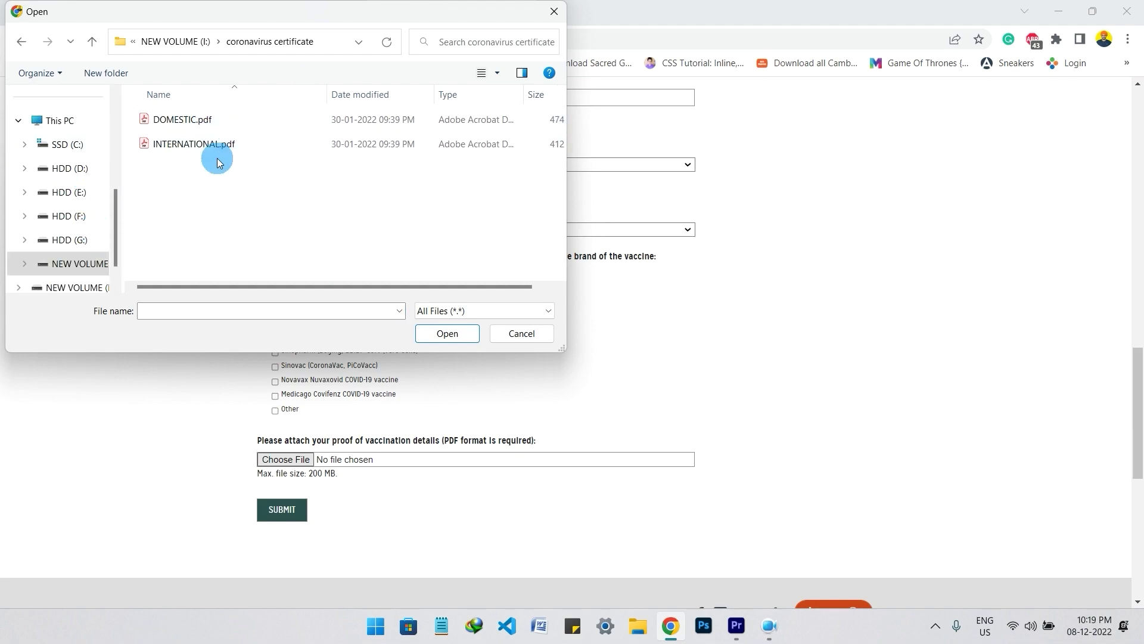
click(221, 147)
click(447, 334)
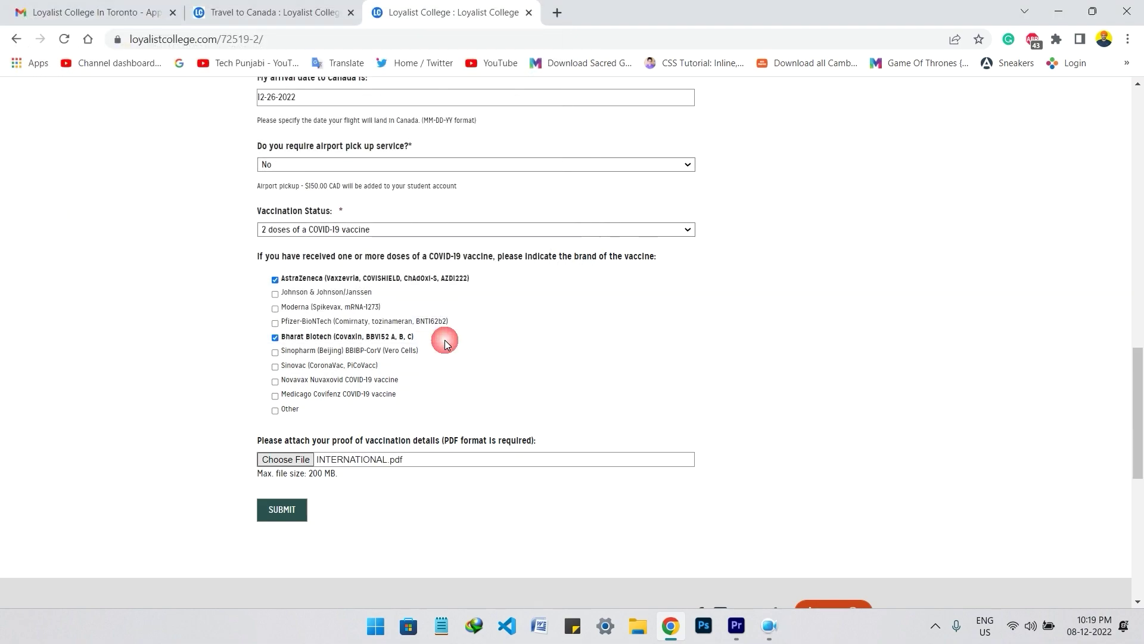
scroll(333, 394, down, 4)
scroll(337, 405, up, 4)
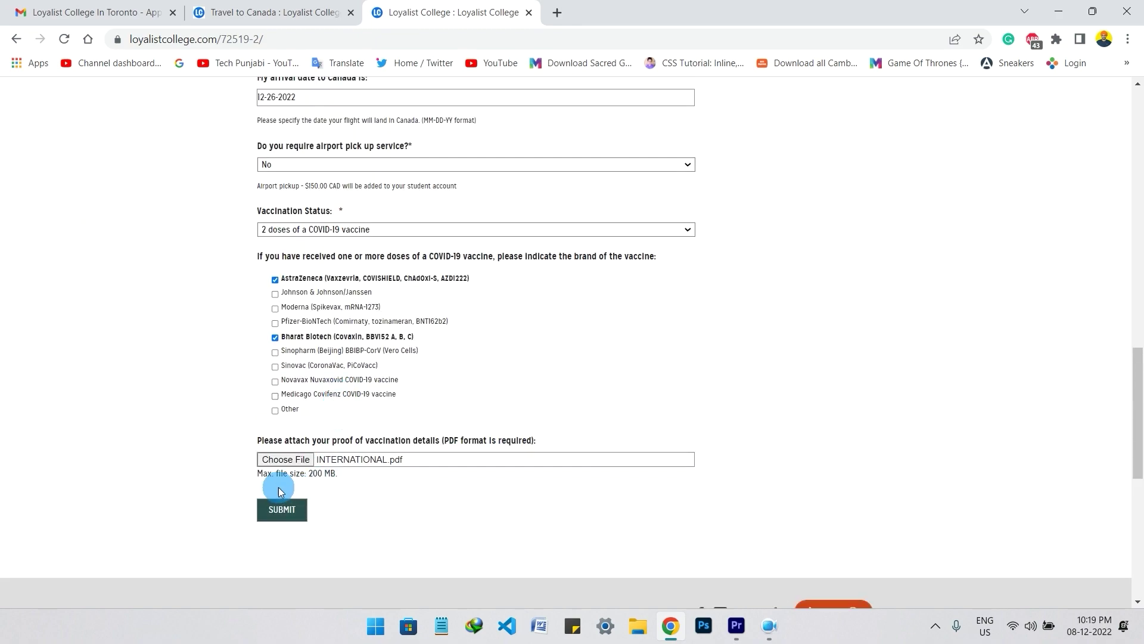
drag(280, 484, 339, 483)
click(364, 477)
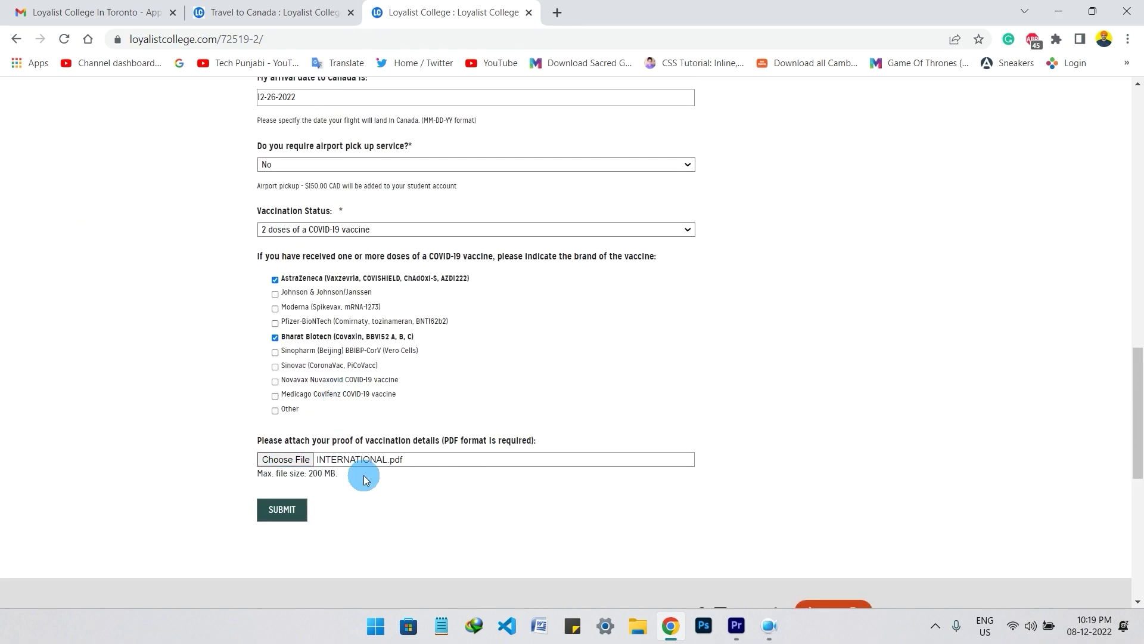
key(Home)
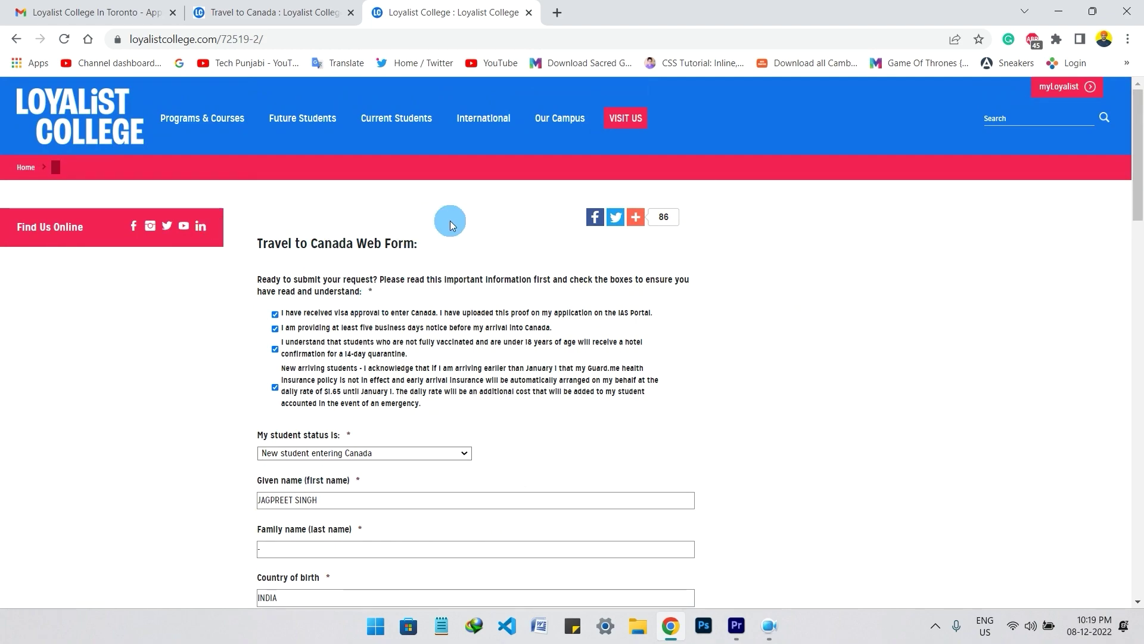
- Submit the completed Travel to Canada registration form
scroll(471, 307, down, 1)
key(End)
click(298, 446)
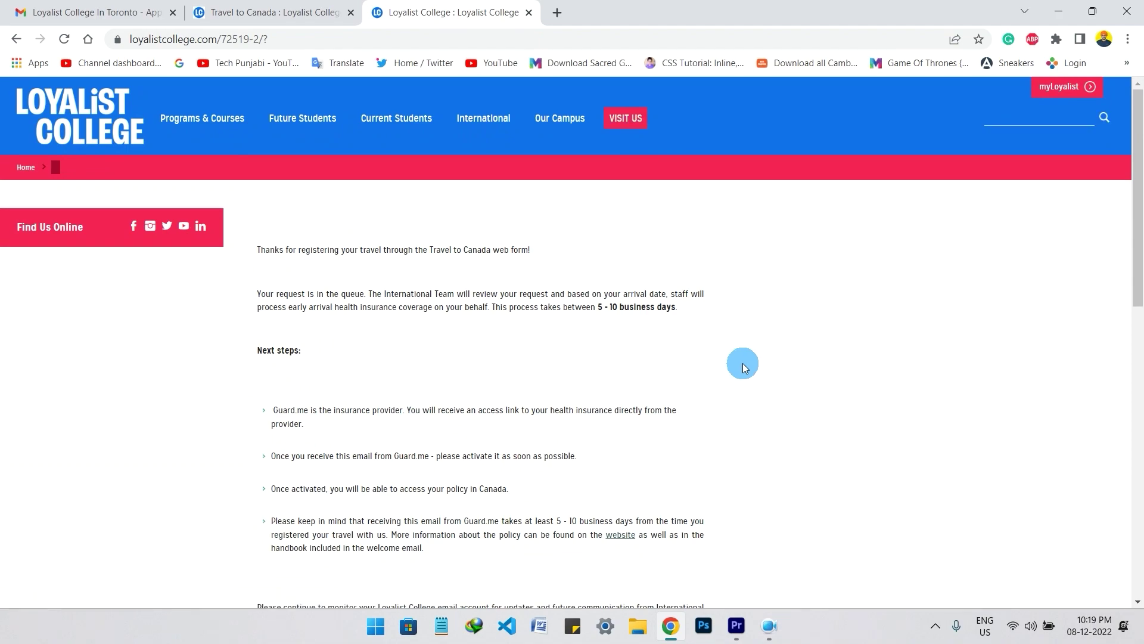
- Read the thank-you page's processing time and Guard.me next steps, then return to the Travel to Canada page
drag(310, 249, 398, 250)
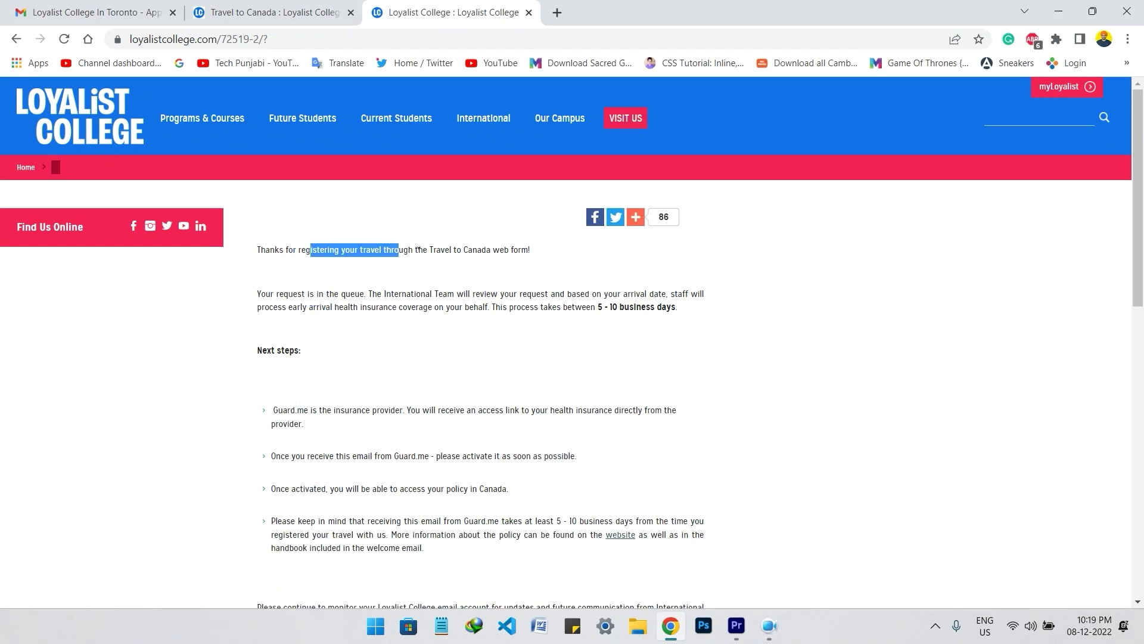
click(537, 249)
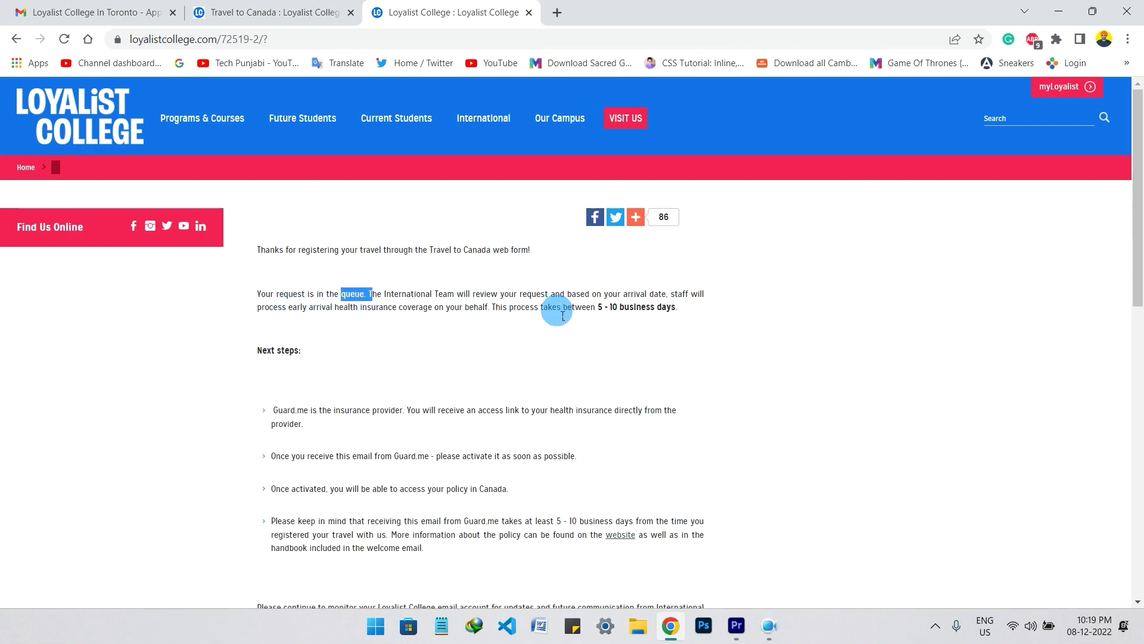
drag(598, 307, 675, 317)
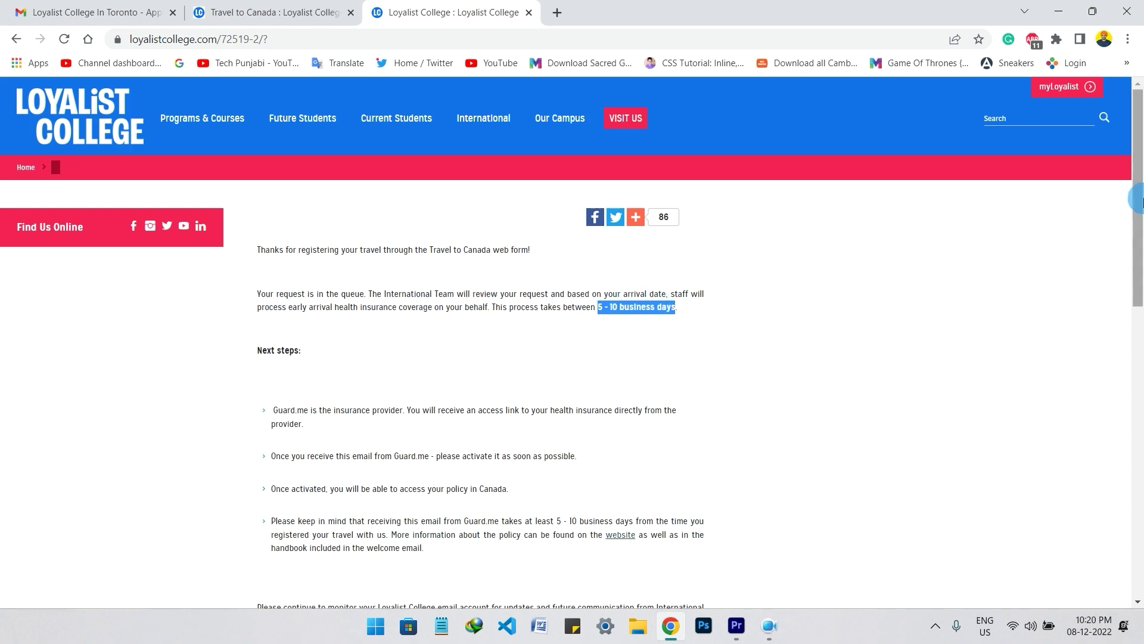
drag(1139, 202, 1142, 250)
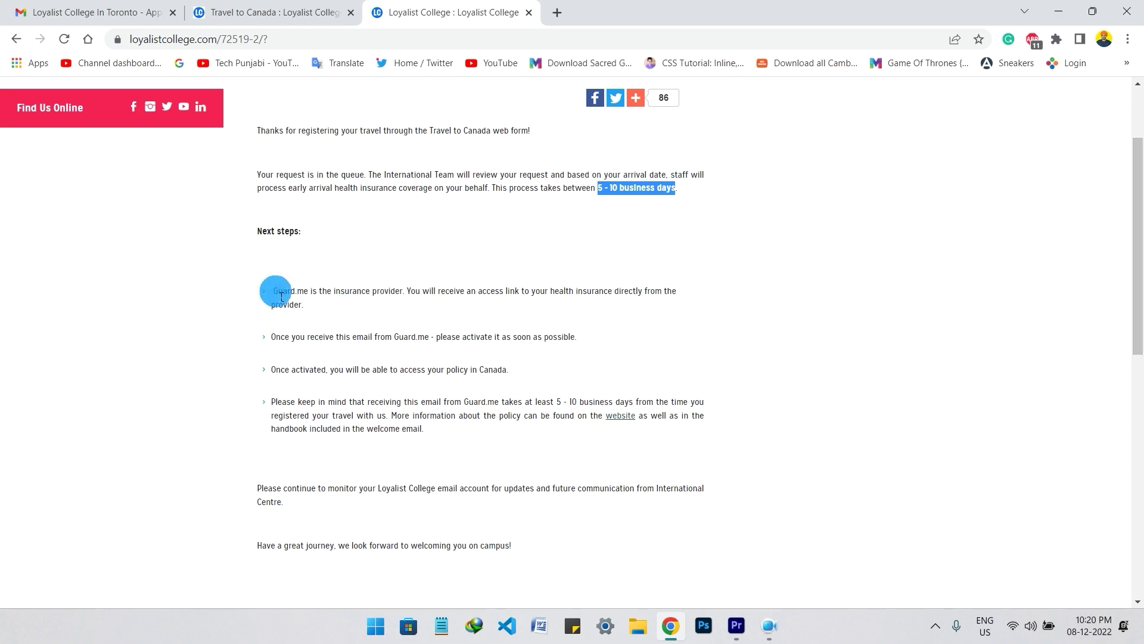
drag(275, 292, 492, 306)
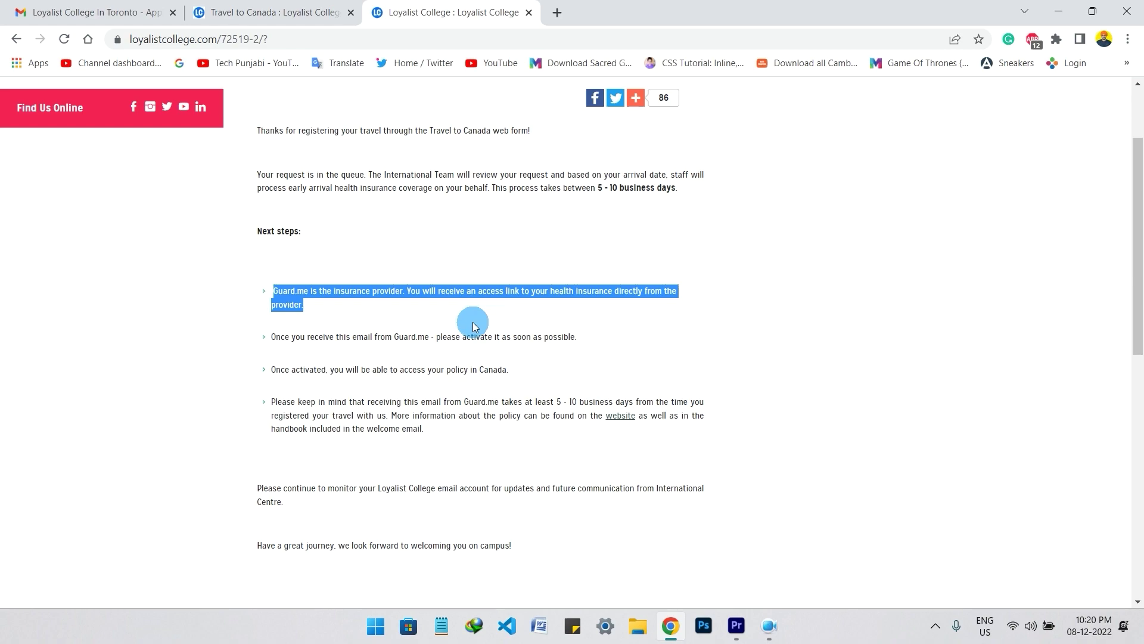
drag(333, 337, 428, 341)
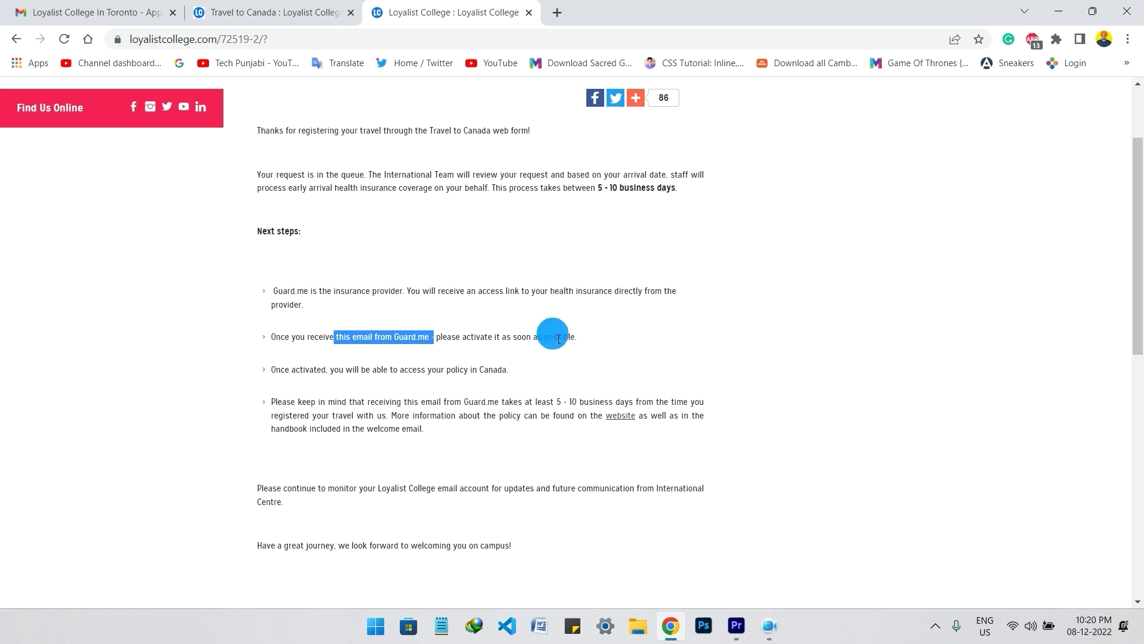
scroll(658, 410, up, 2)
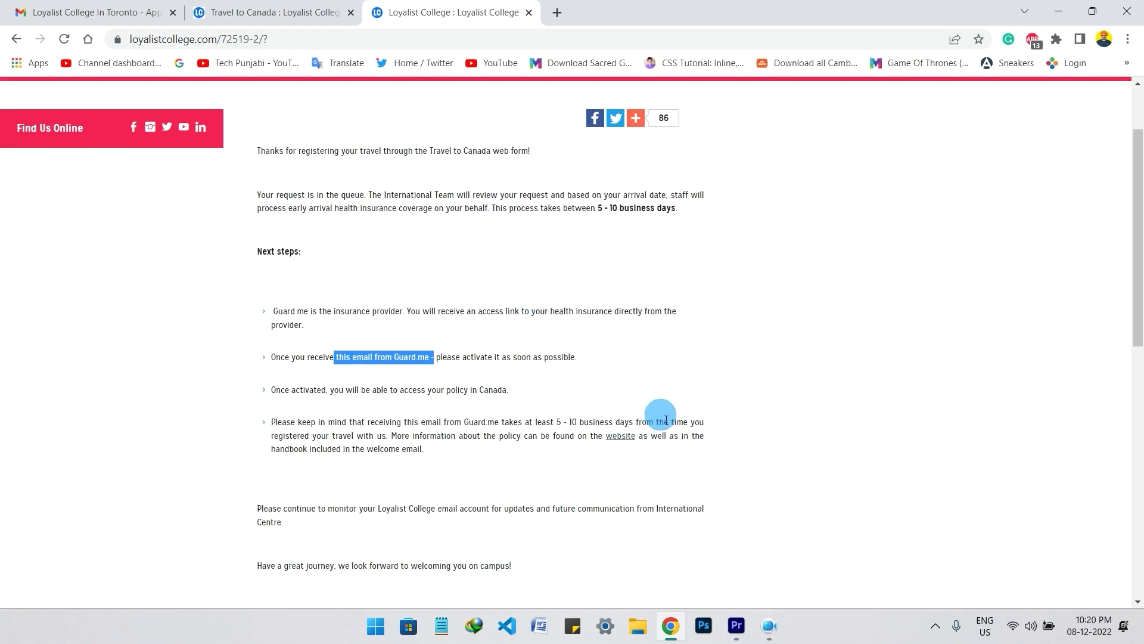
scroll(614, 385, down, 10)
scroll(585, 383, up, 10)
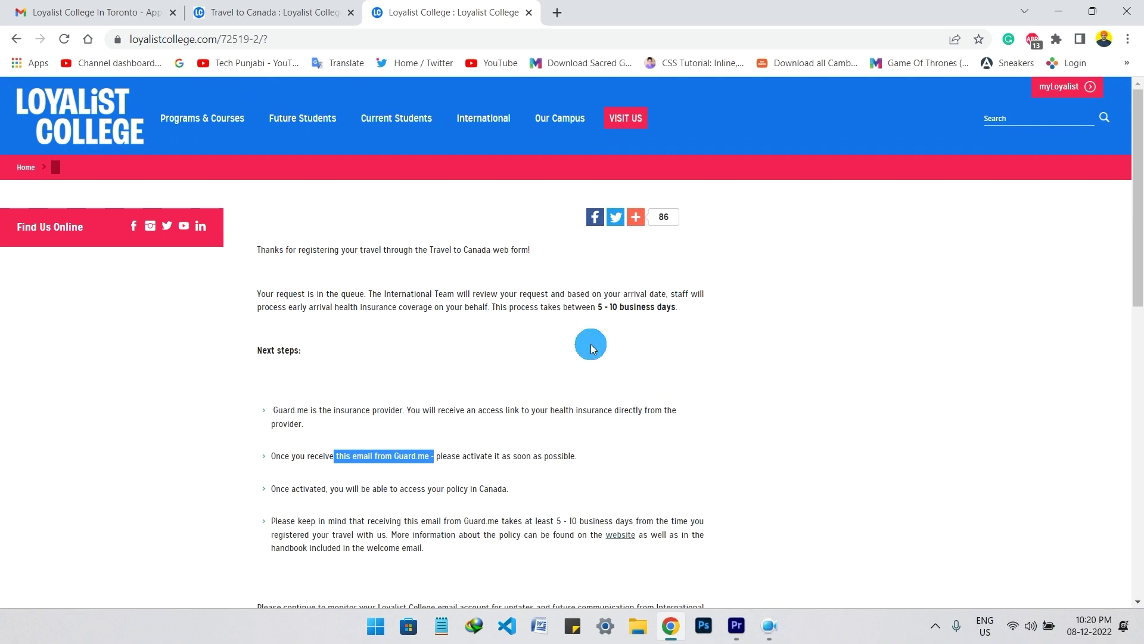
click(271, 12)
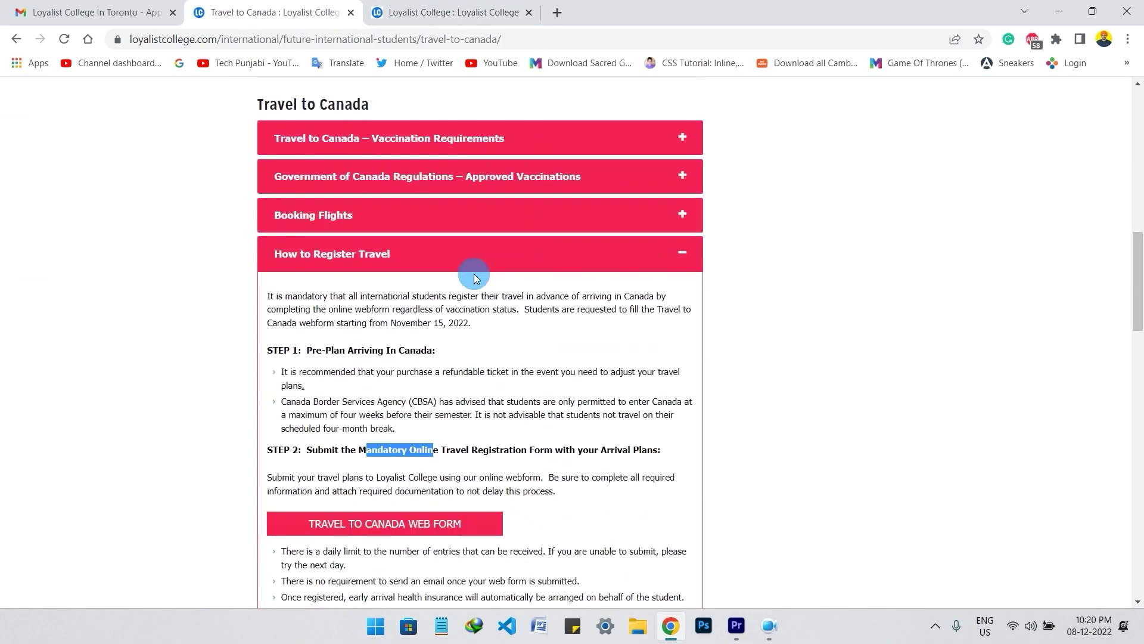
scroll(483, 531, down, 4)
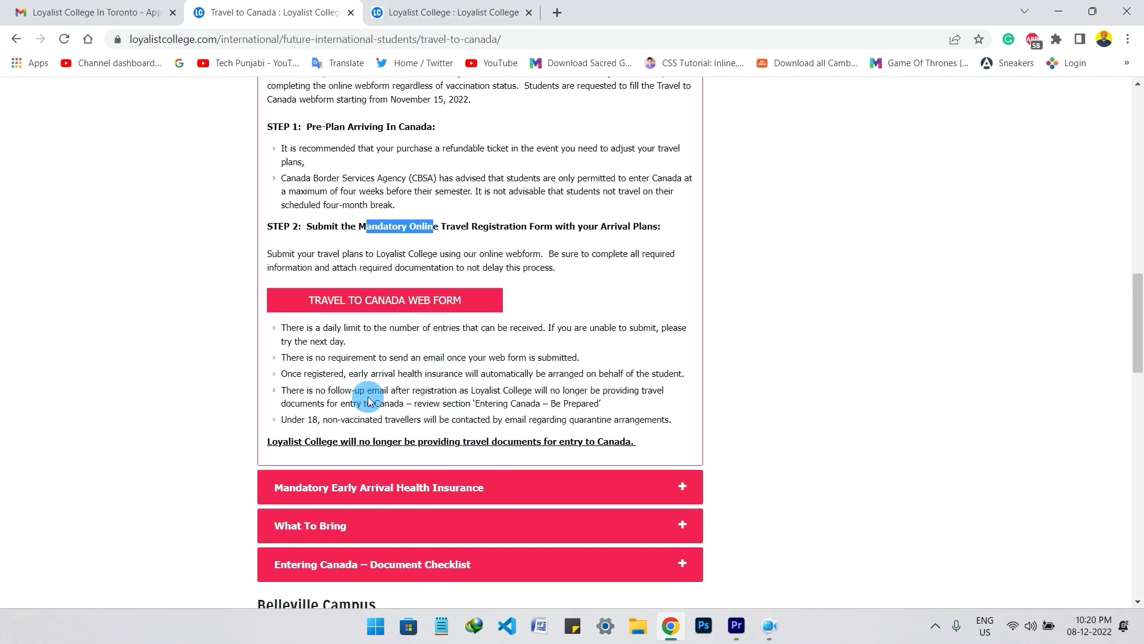